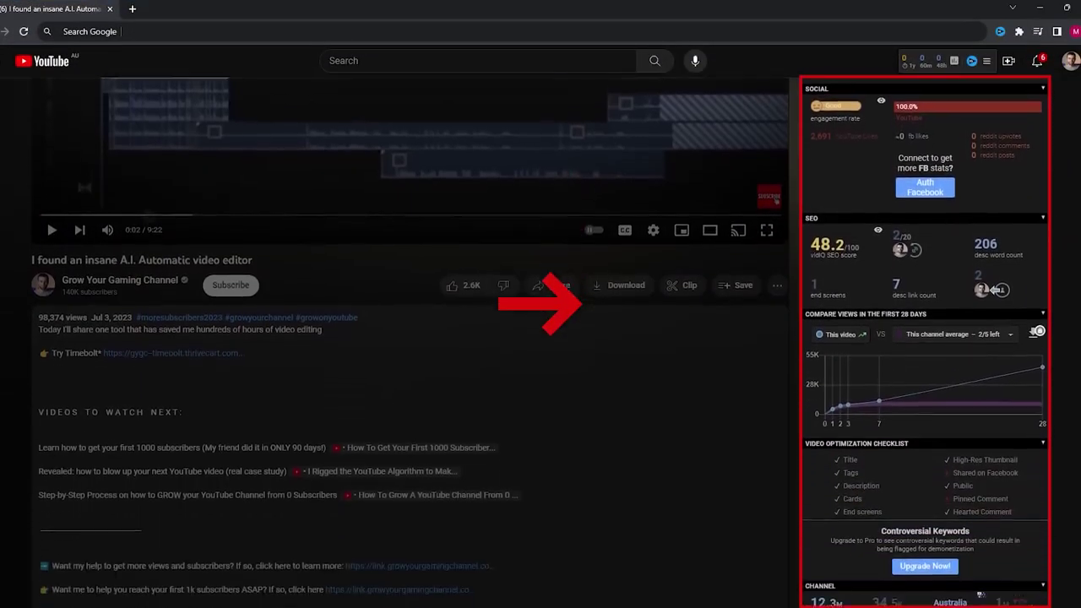
pyautogui.scroll(-2, 980, 370)
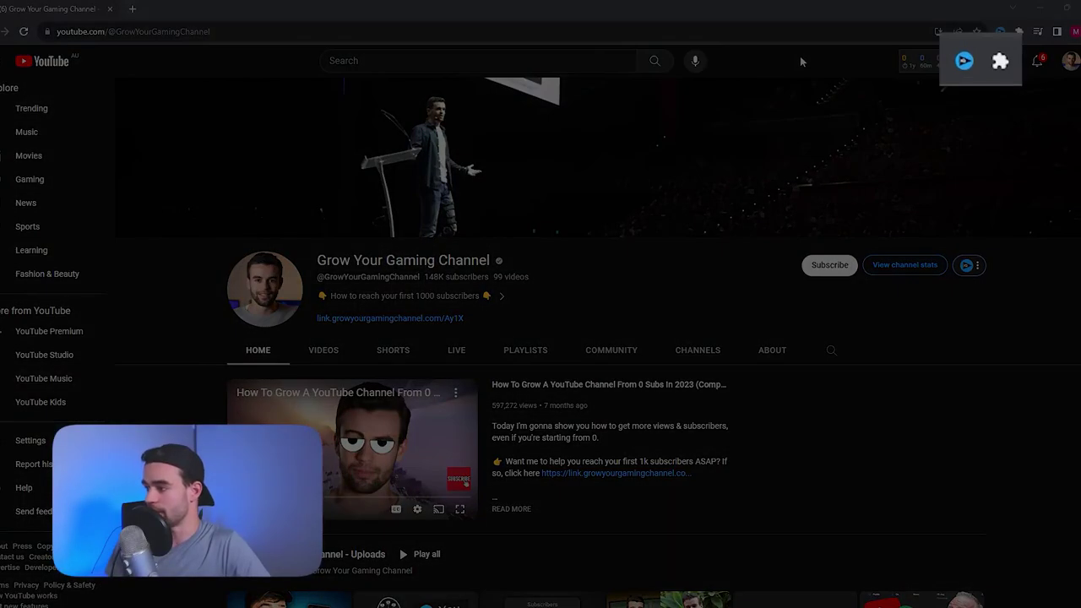
# Step: Open the vidIQ Dashboard from the extension icon in the Chrome toolbar
pyautogui.click(965, 66)
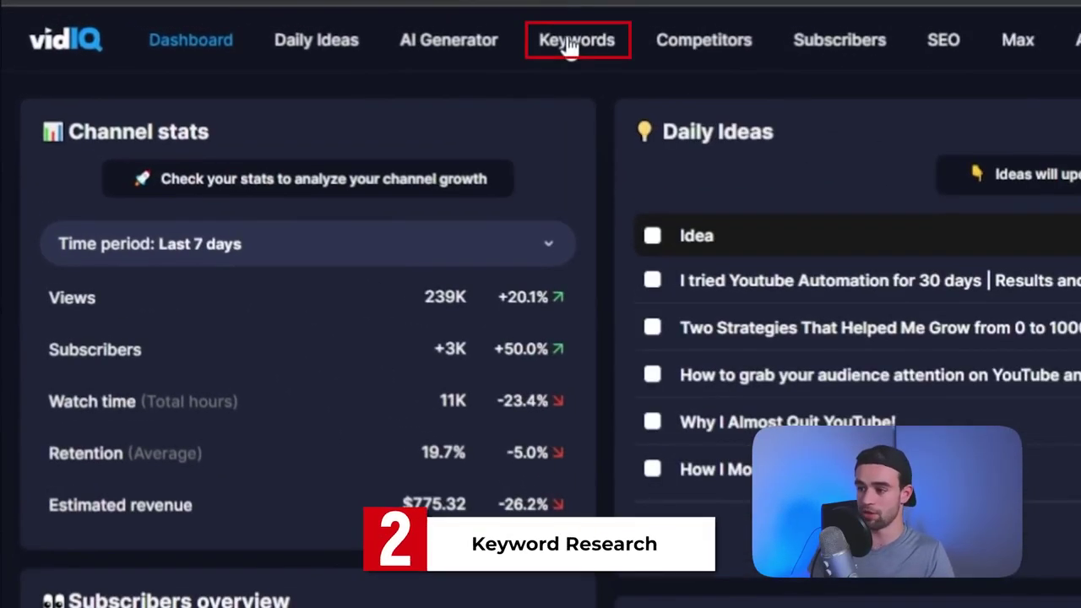
# Step: Run a vidIQ Keywords search for 'midjourney'
pyautogui.click(570, 46)
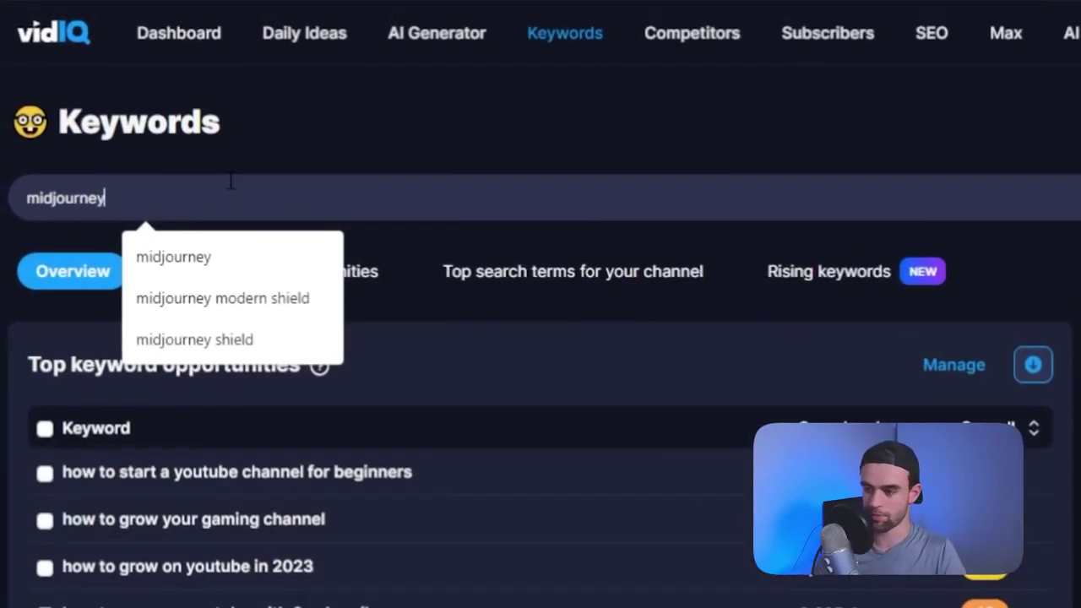
pyautogui.press('Return')
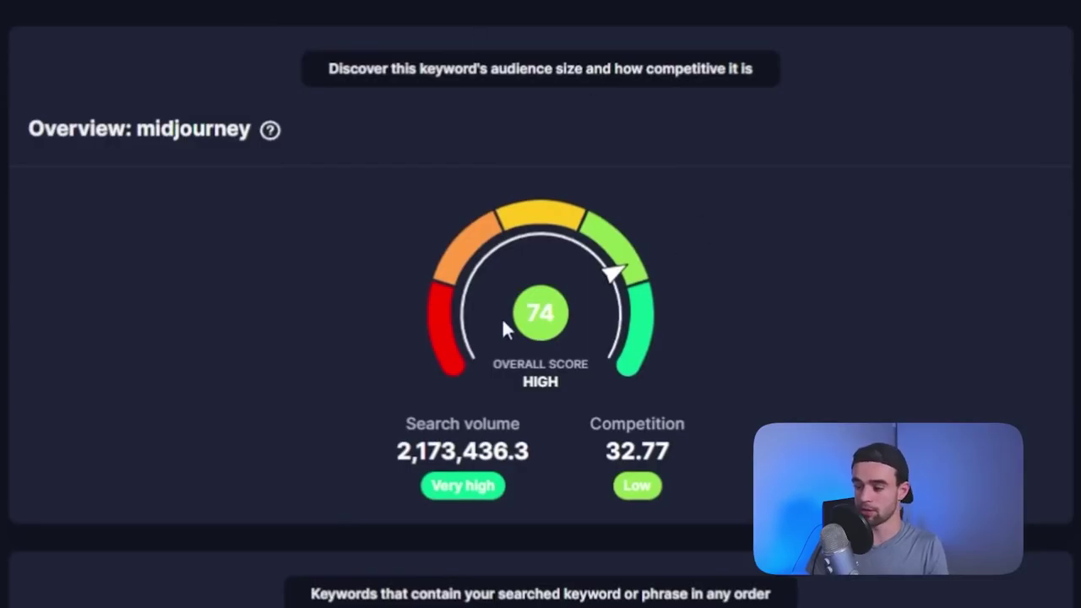
# Step: Highlight midjourney's search volume 2,173,436.3 and competition score 32.77 in the Overview
pyautogui.doubleClick(511, 451)
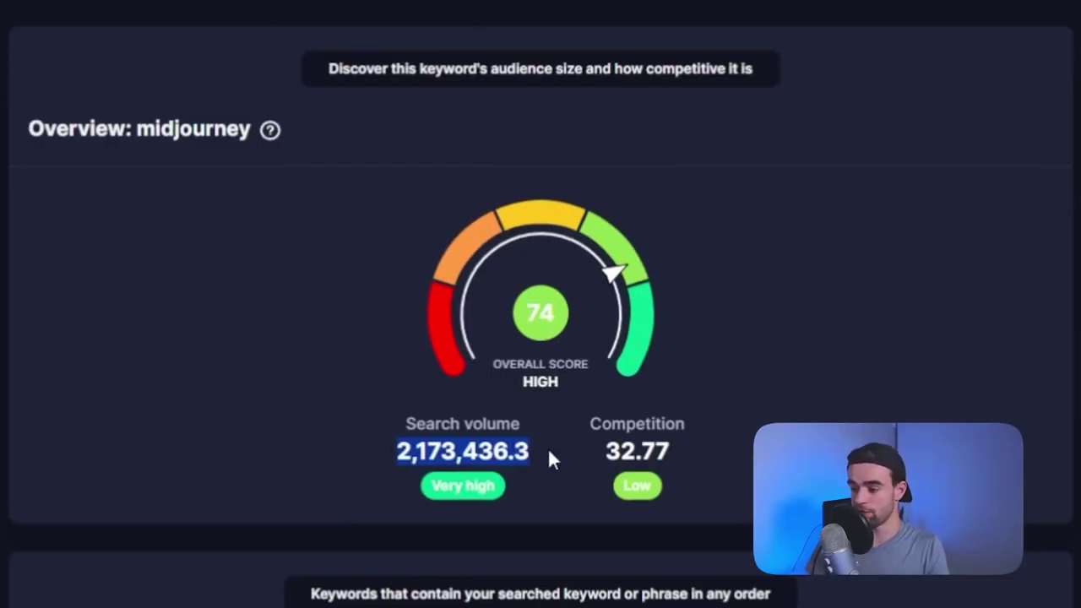
pyautogui.moveTo(540, 451); pyautogui.dragTo(417, 451)
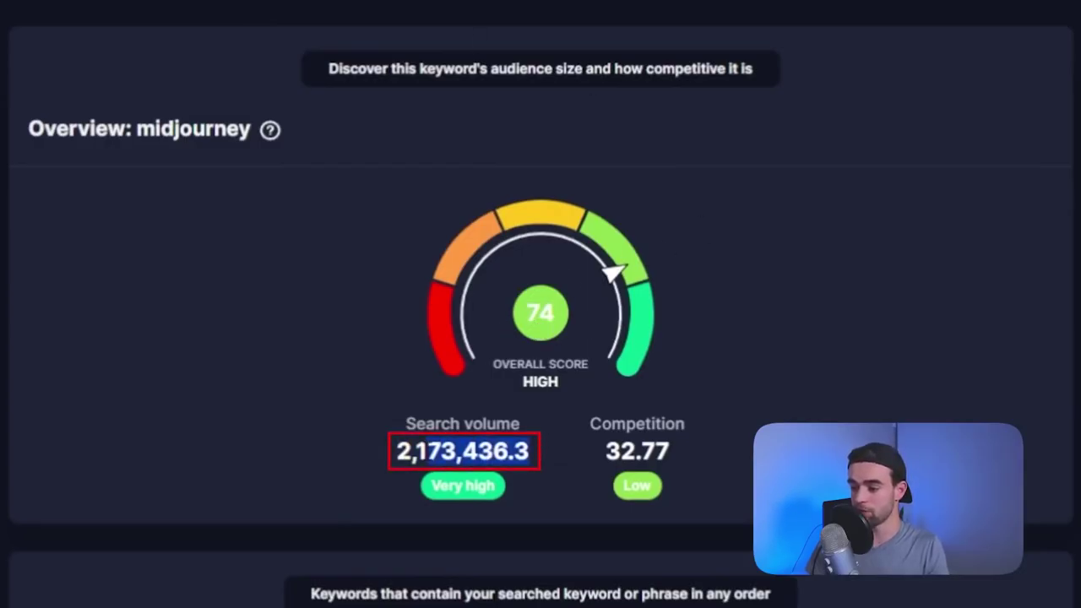
pyautogui.click(346, 375)
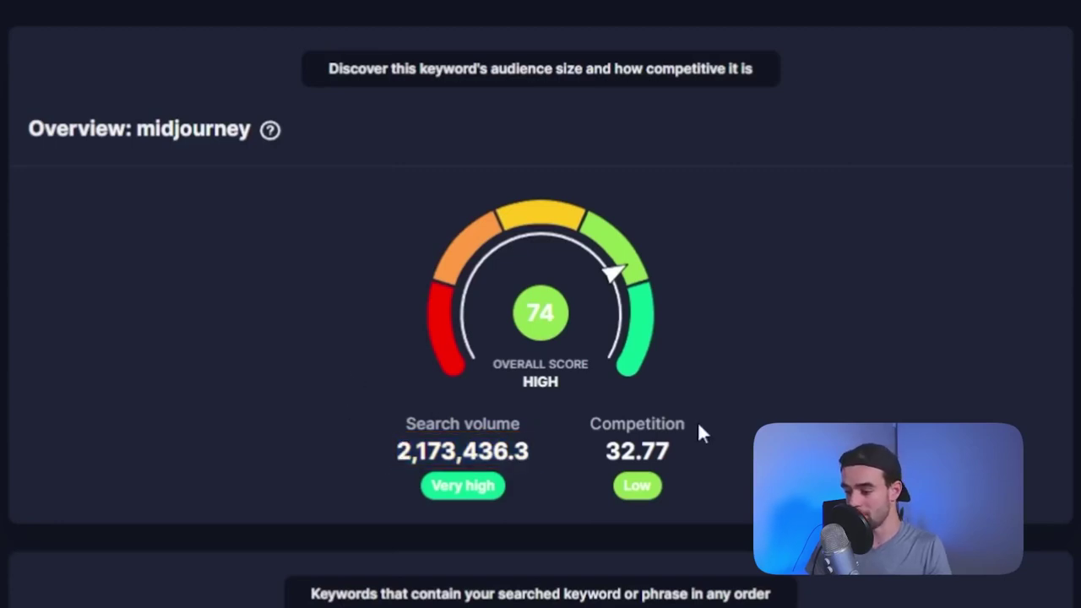
pyautogui.moveTo(719, 451); pyautogui.dragTo(604, 451)
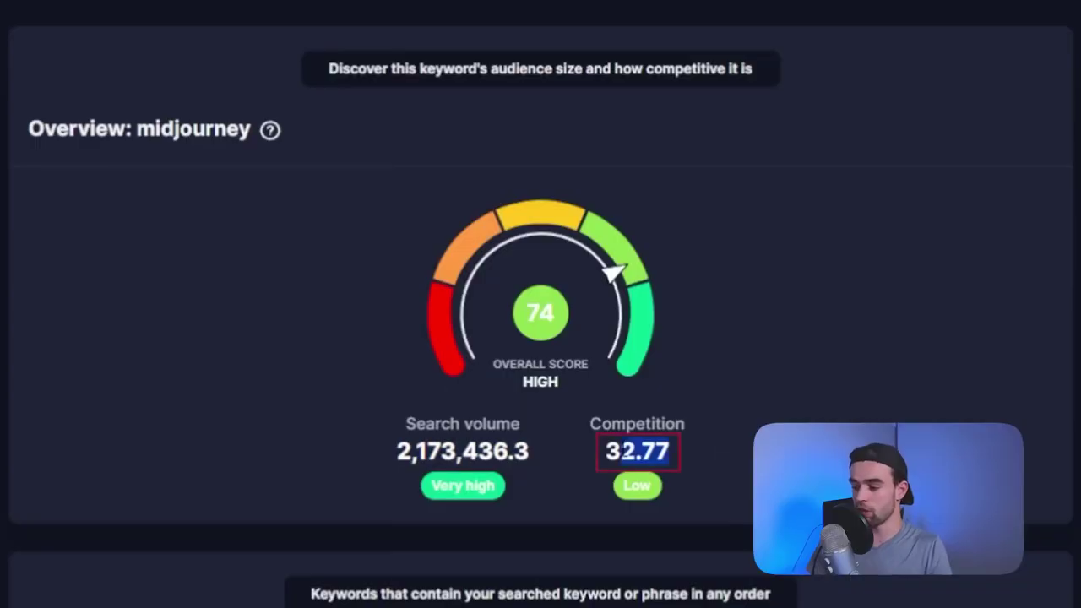
pyautogui.click(754, 398)
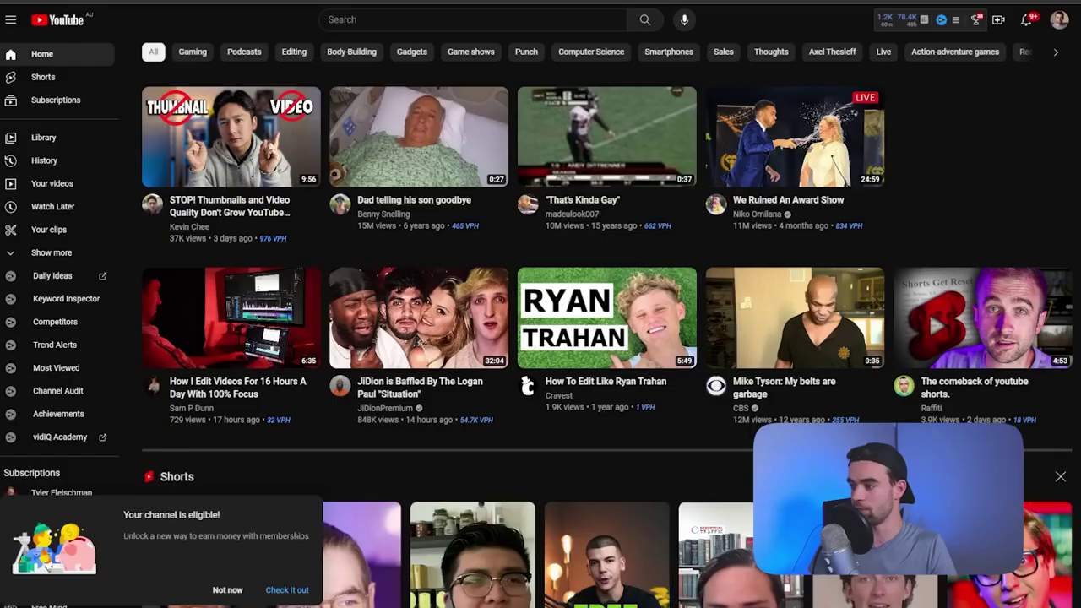
# Step: Search YouTube for 'midjourney' and scroll through the results beside vidIQ's sidebar
pyautogui.write('midjourney')
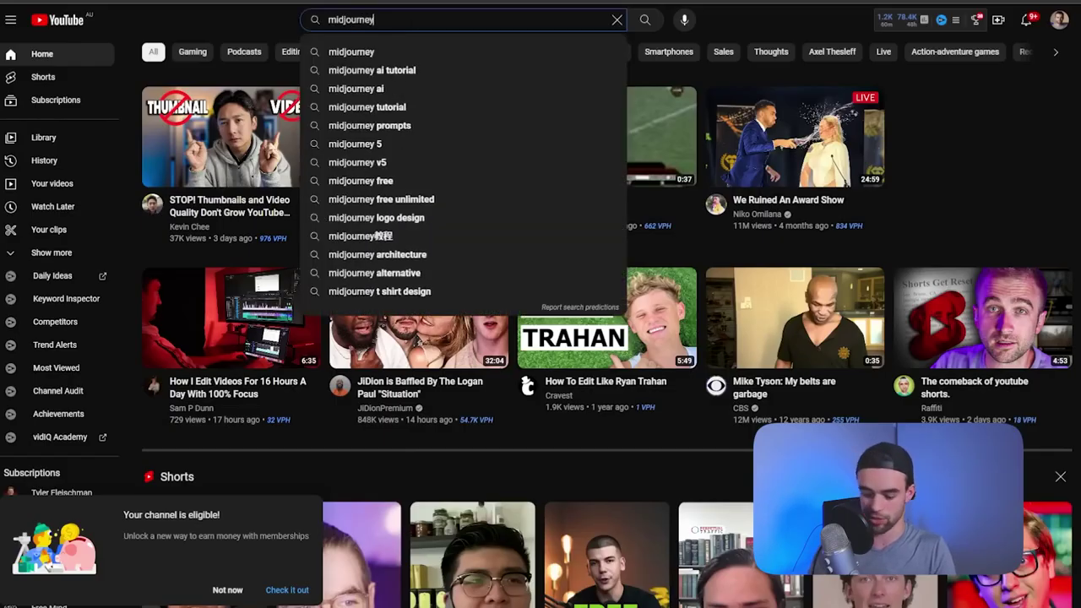
pyautogui.press('Return')
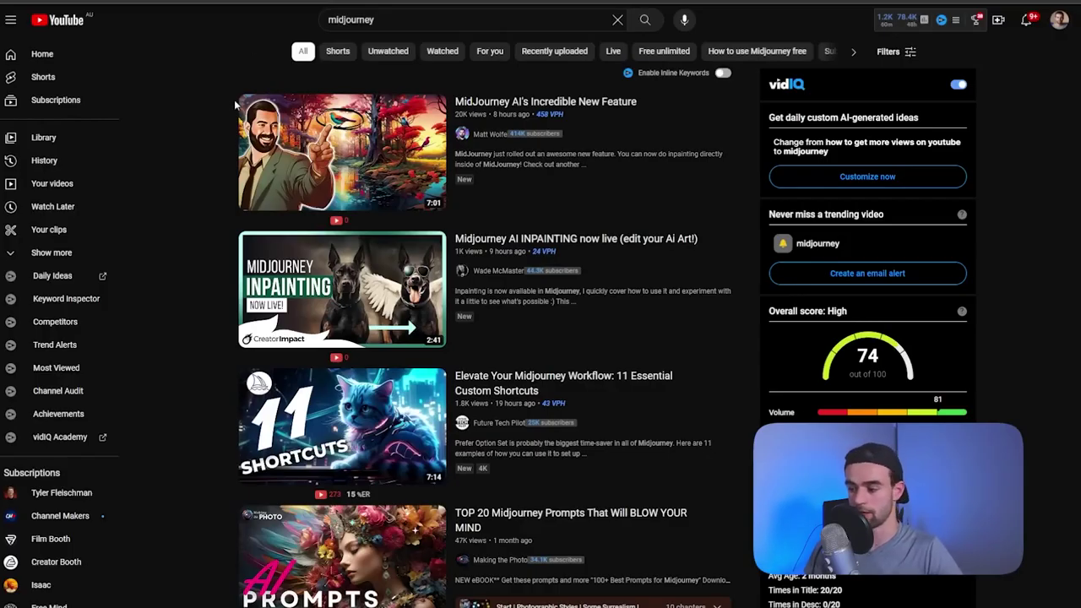
pyautogui.scroll(-4, 228, 114)
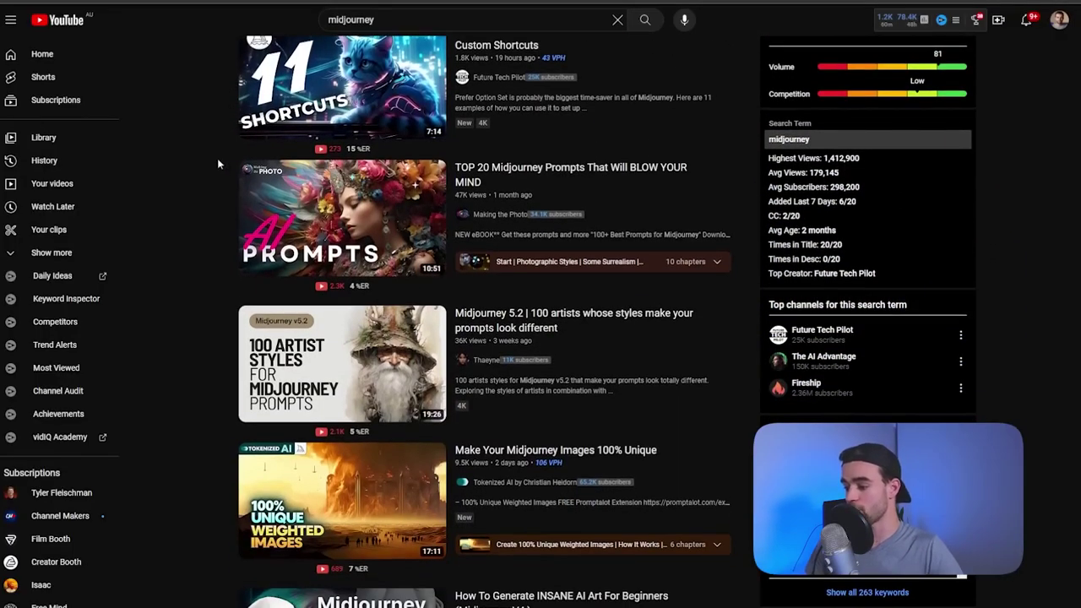
pyautogui.scroll(-5, 217, 158)
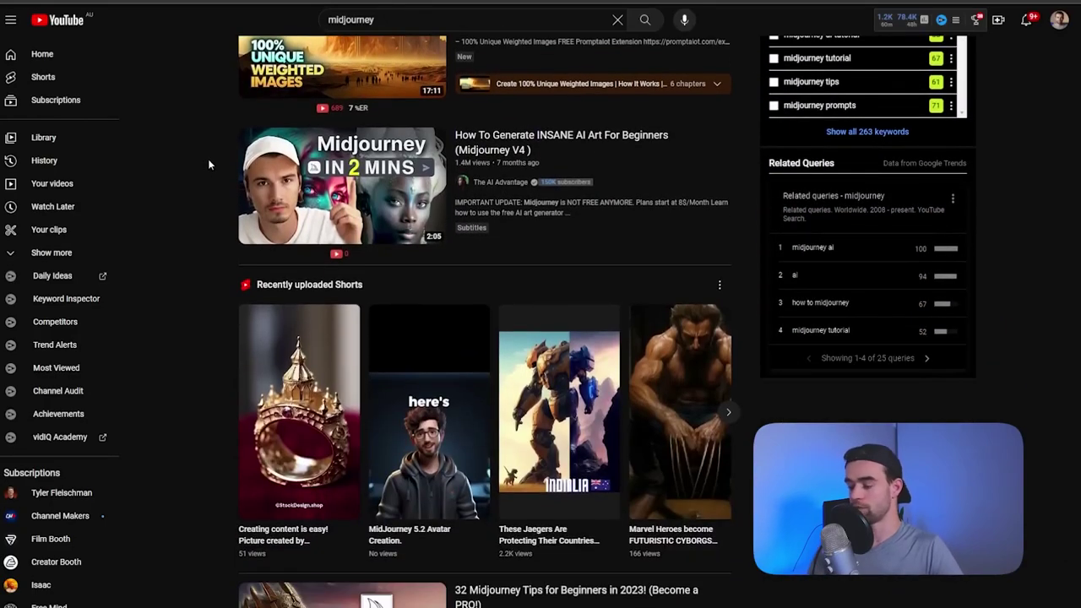
pyautogui.scroll(7, 208, 159)
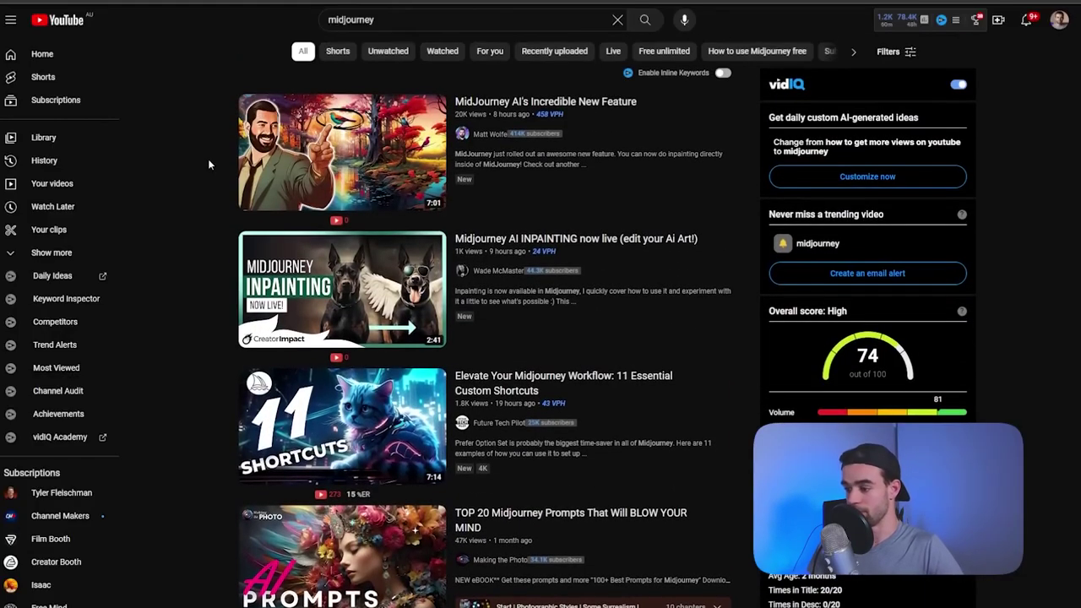
pyautogui.scroll(-9, 208, 158)
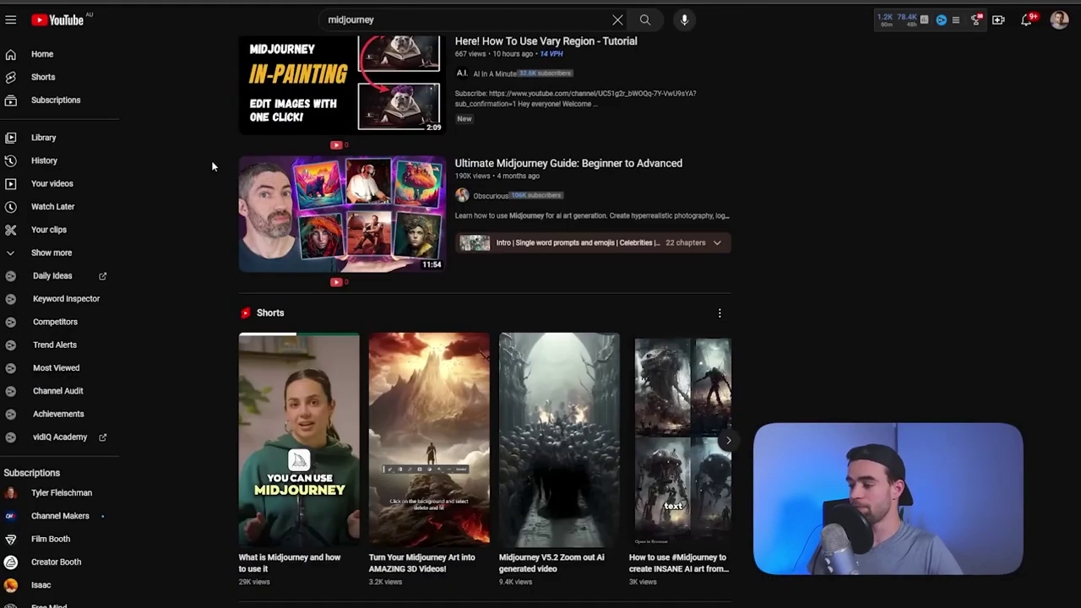
pyautogui.scroll(-3, 211, 161)
pyautogui.scroll(5, 215, 223)
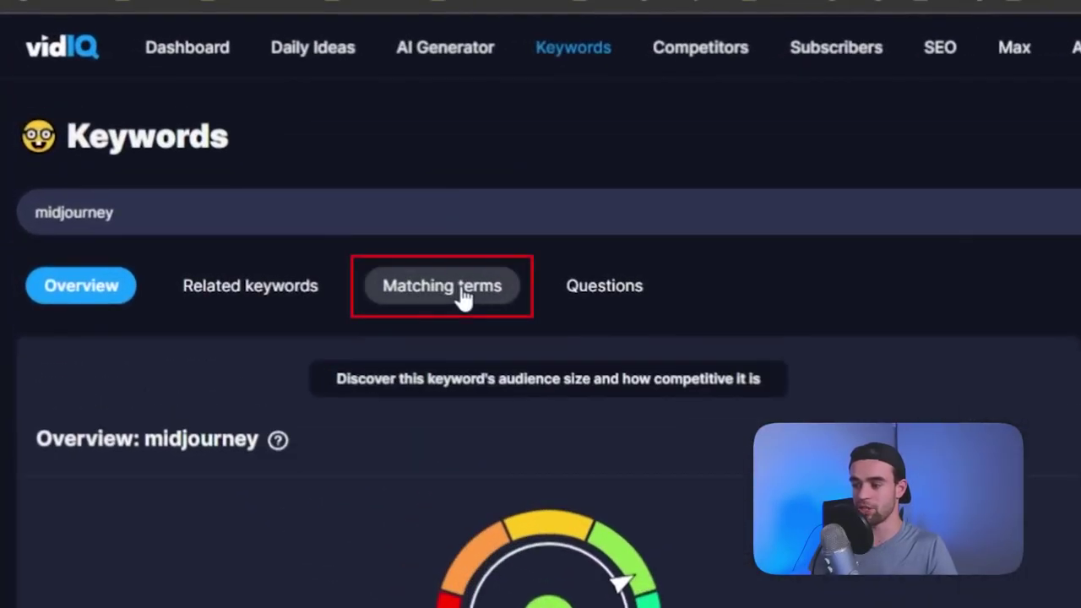
# Step: Sort midjourney's Matching terms by Overall score descending, led by 'midjourney deutsch'
pyautogui.click(463, 297)
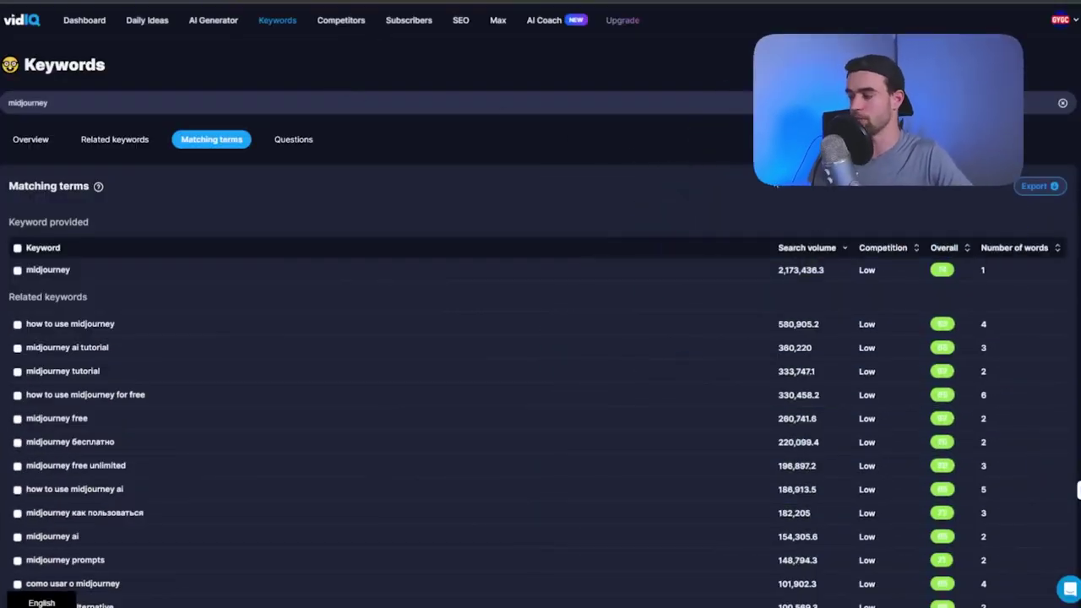
pyautogui.click(941, 250)
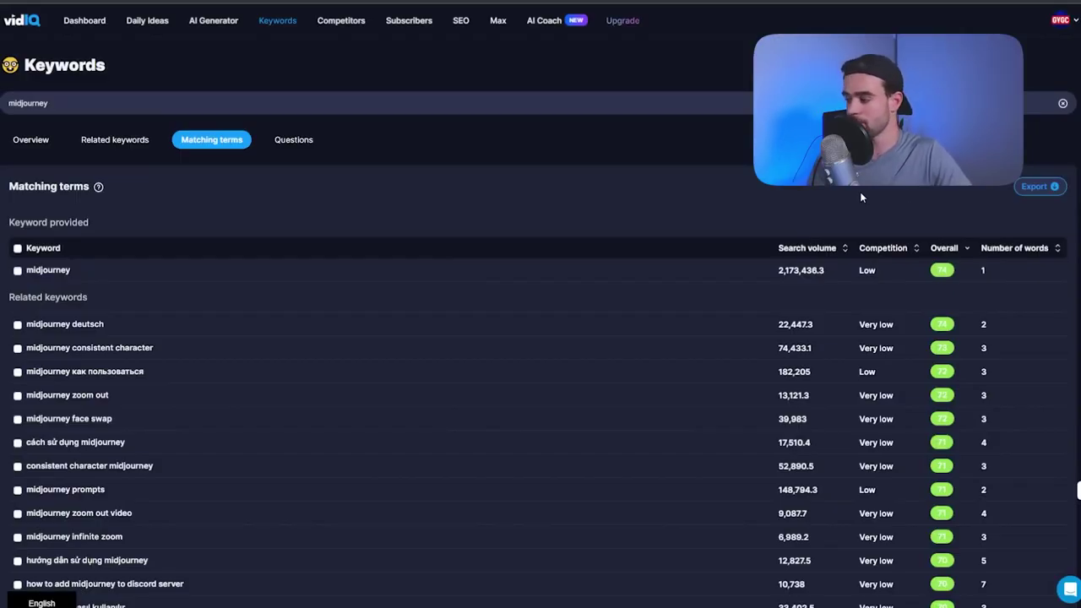
pyautogui.scroll(-2, 972, 273)
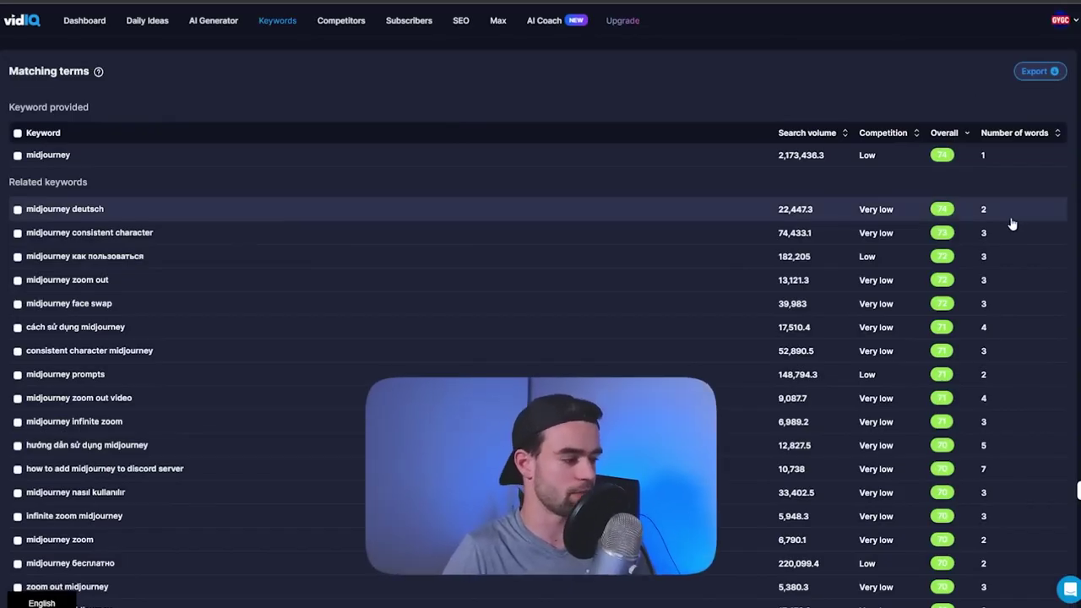
pyautogui.scroll(-15, 1011, 224)
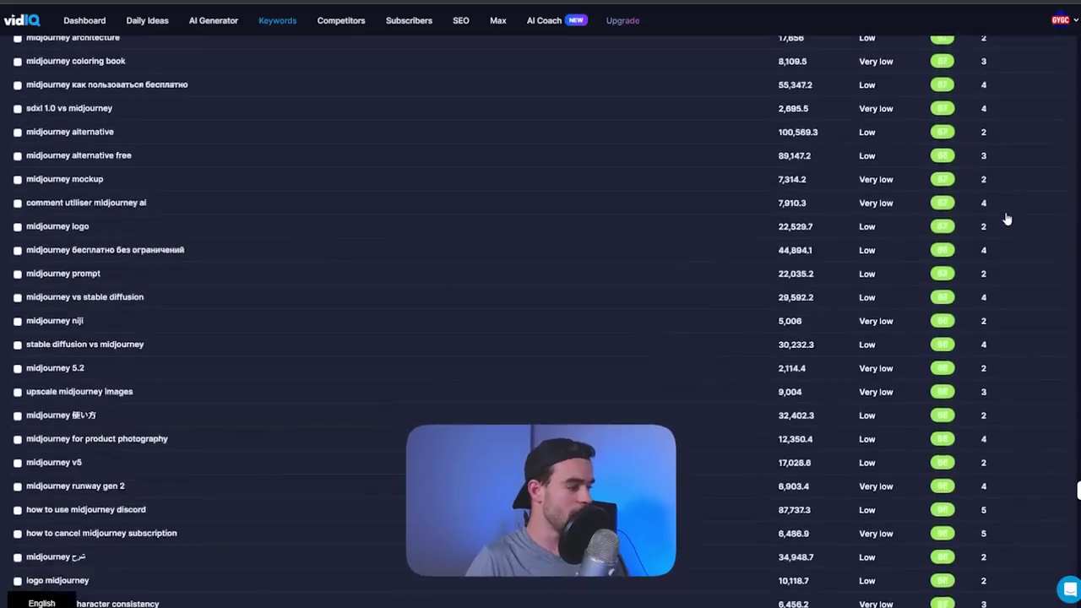
pyautogui.scroll(-15, 1007, 220)
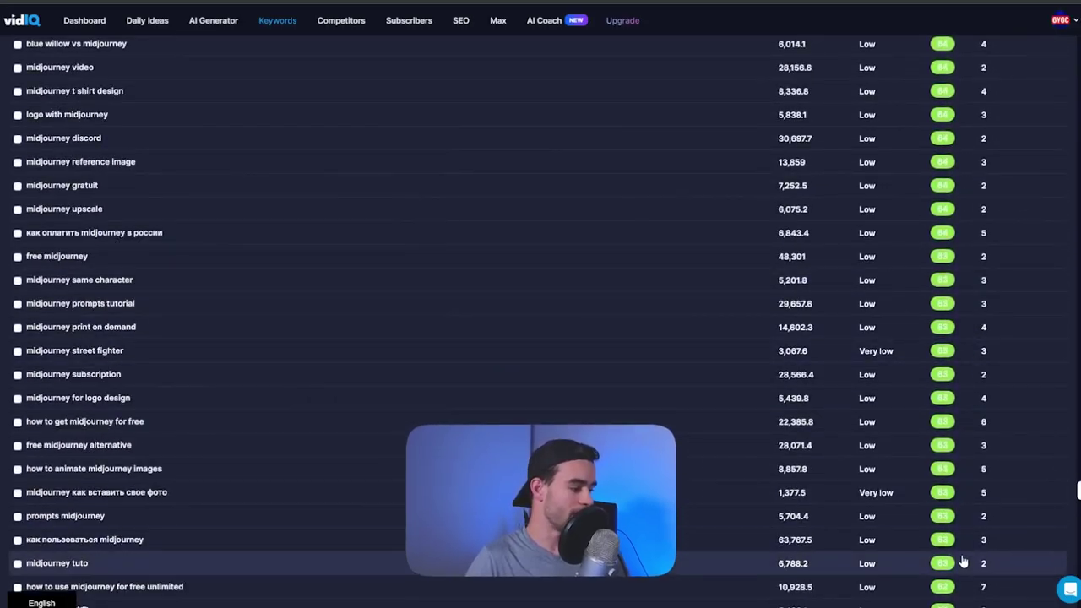
pyautogui.scroll(15, 963, 561)
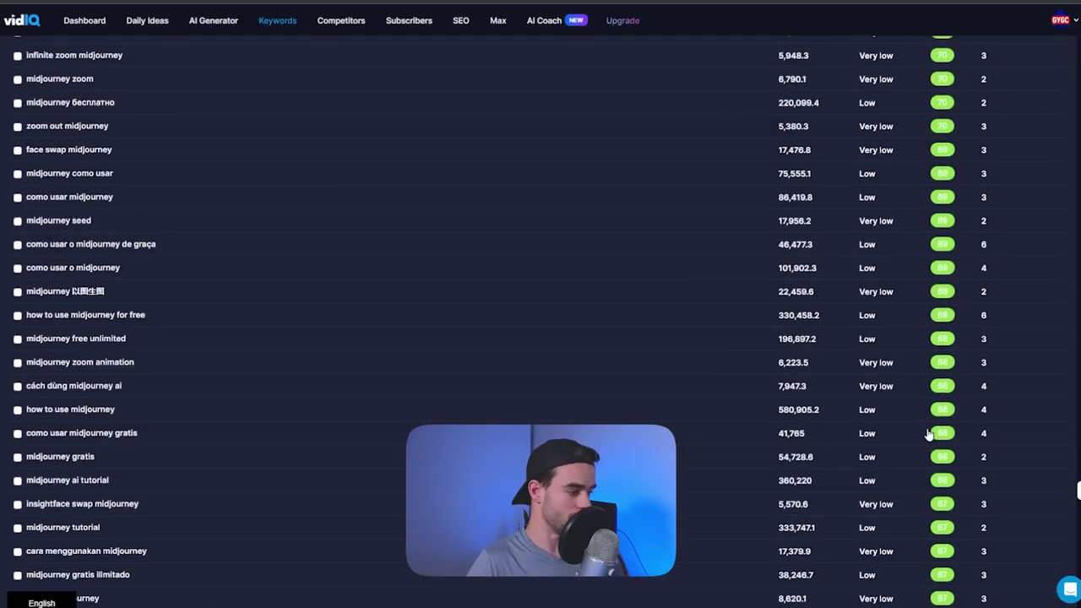
pyautogui.scroll(10, 927, 433)
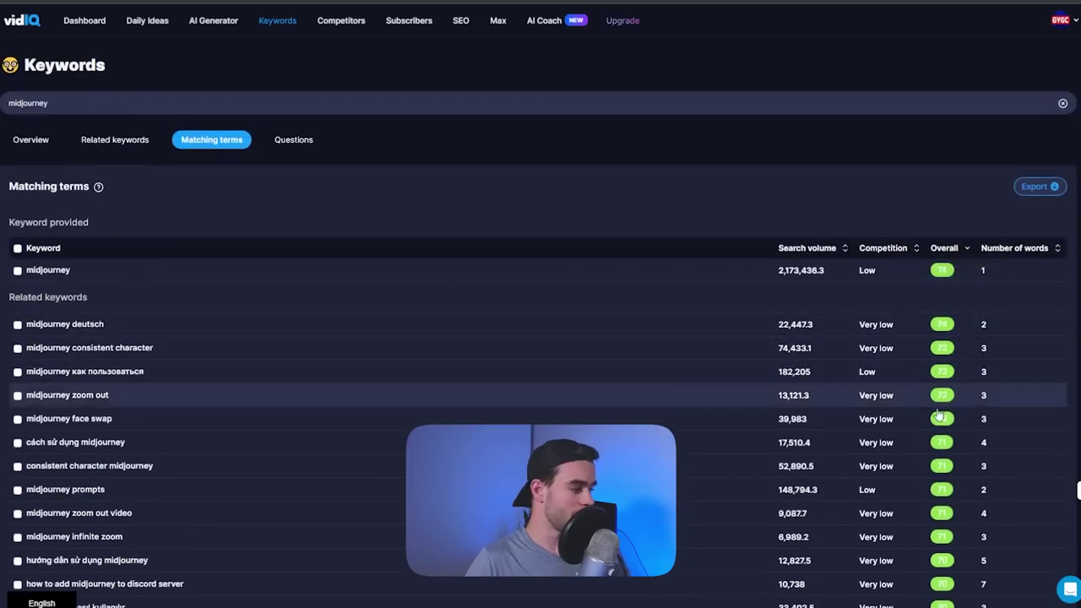
pyautogui.scroll(-4, 752, 277)
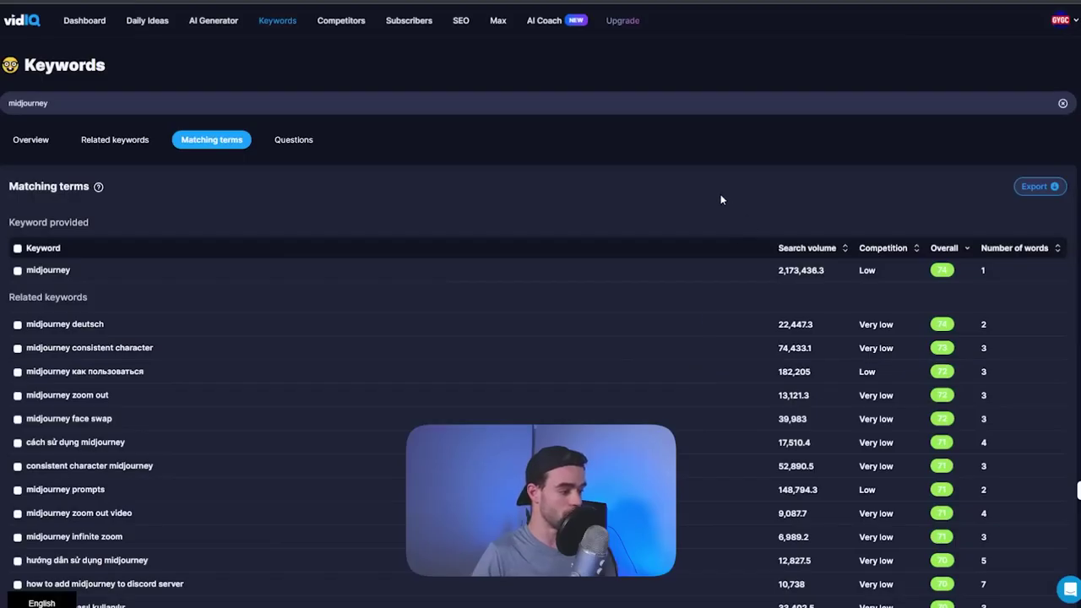
pyautogui.click(883, 248)
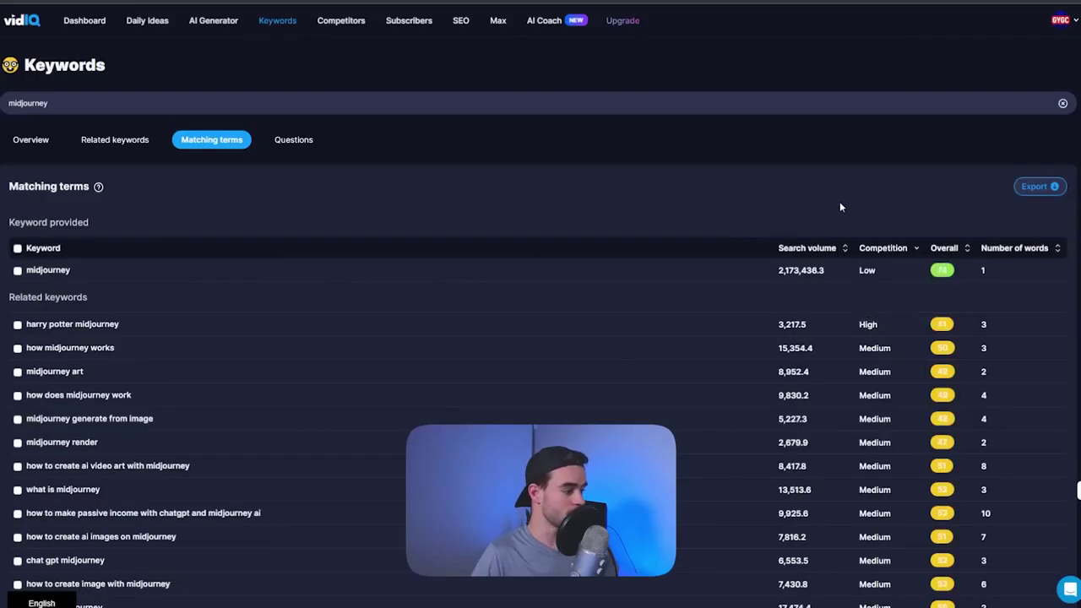
pyautogui.click(889, 256)
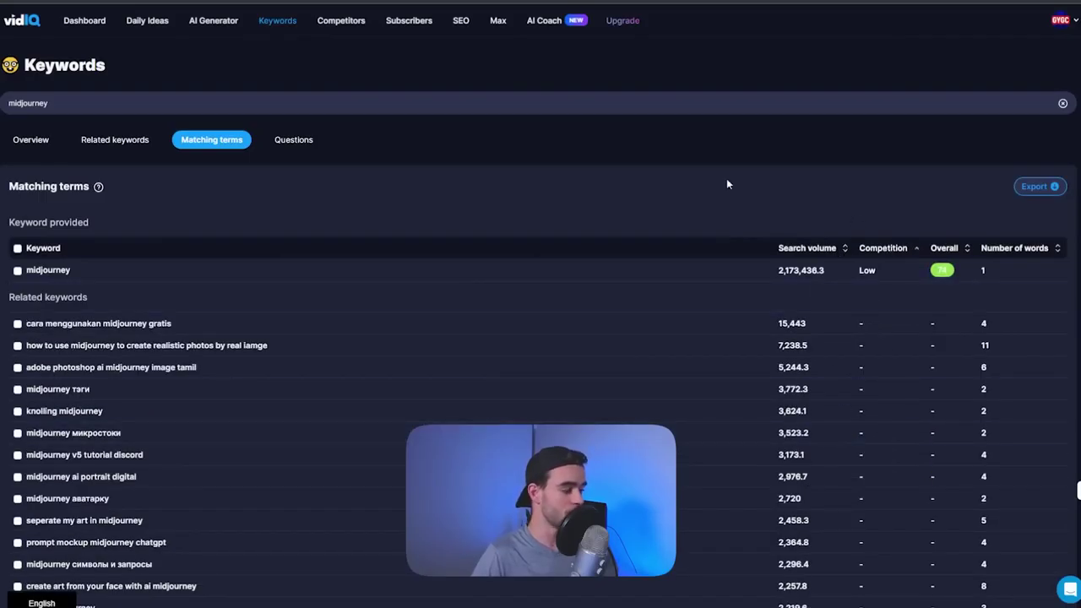
pyautogui.scroll(-3, 692, 167)
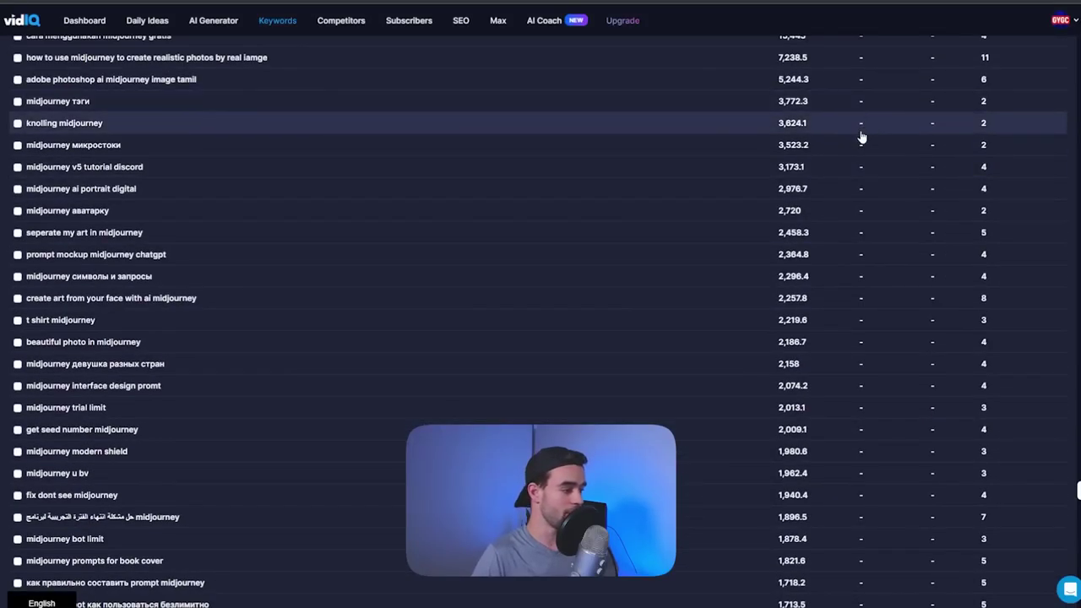
pyautogui.scroll(3, 823, 338)
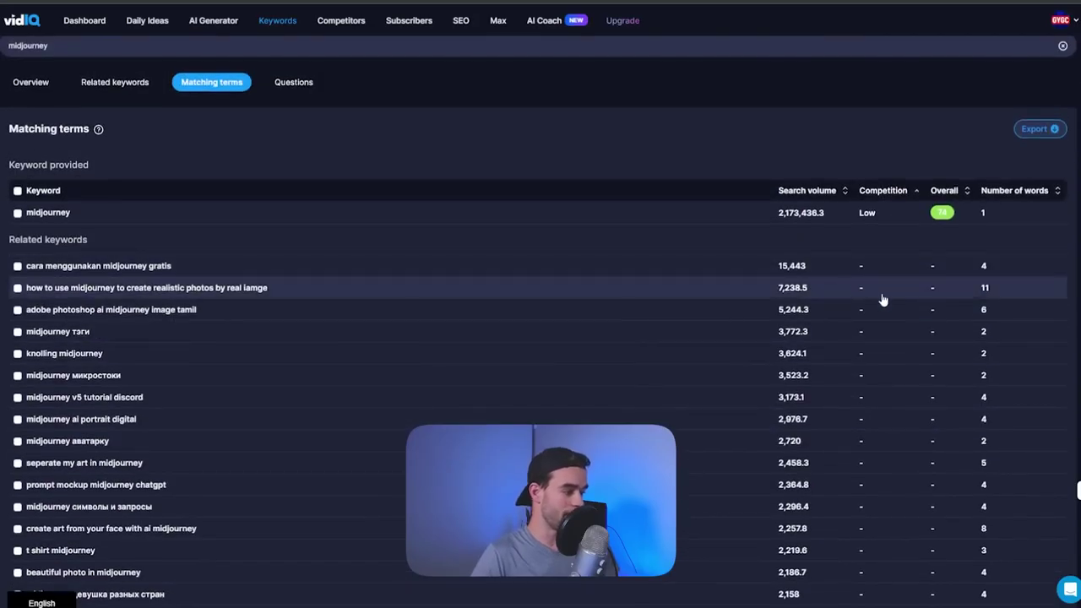
pyautogui.scroll(-3, 844, 291)
pyautogui.scroll(3, 810, 253)
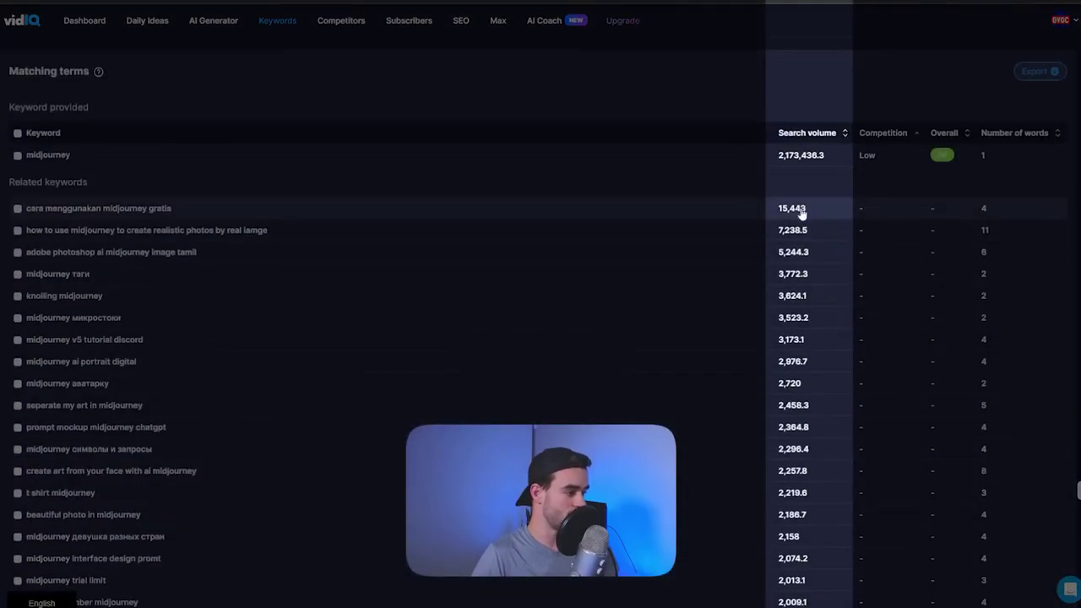
pyautogui.scroll(-8, 779, 326)
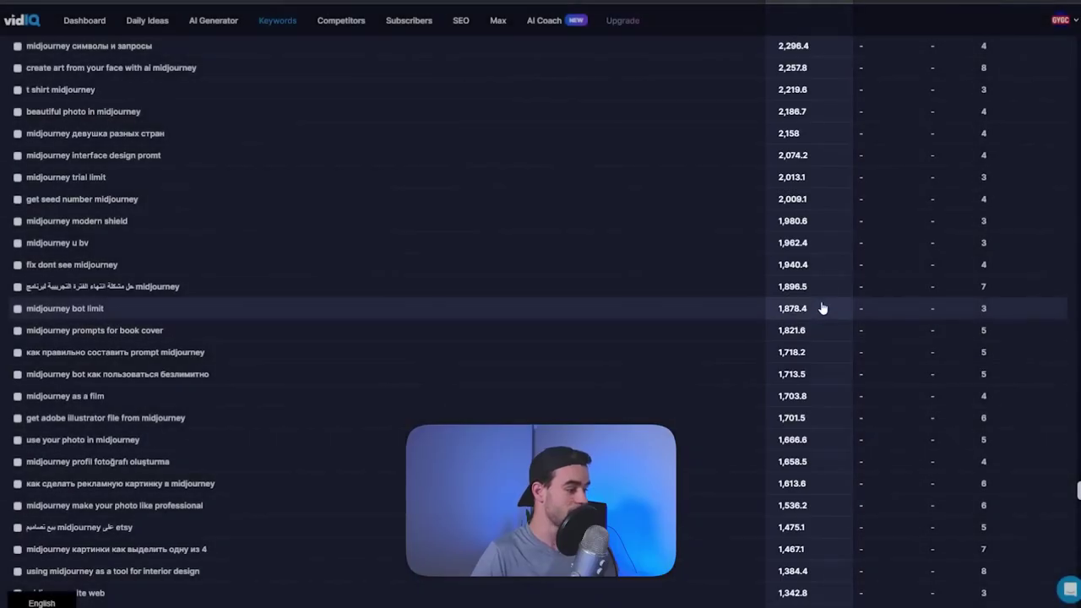
pyautogui.scroll(-3, 840, 305)
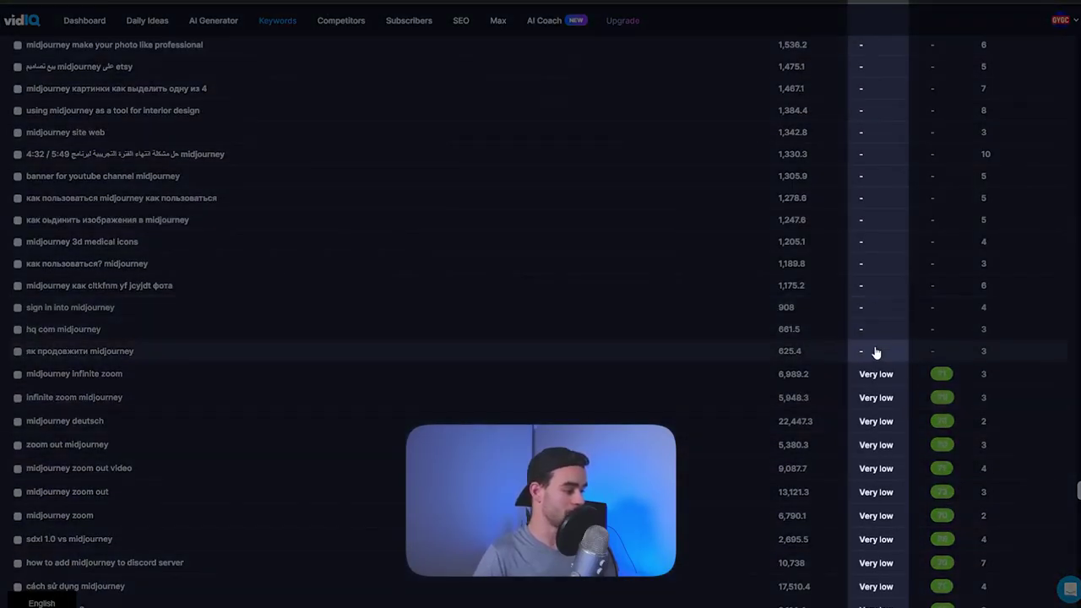
pyautogui.scroll(5, 876, 352)
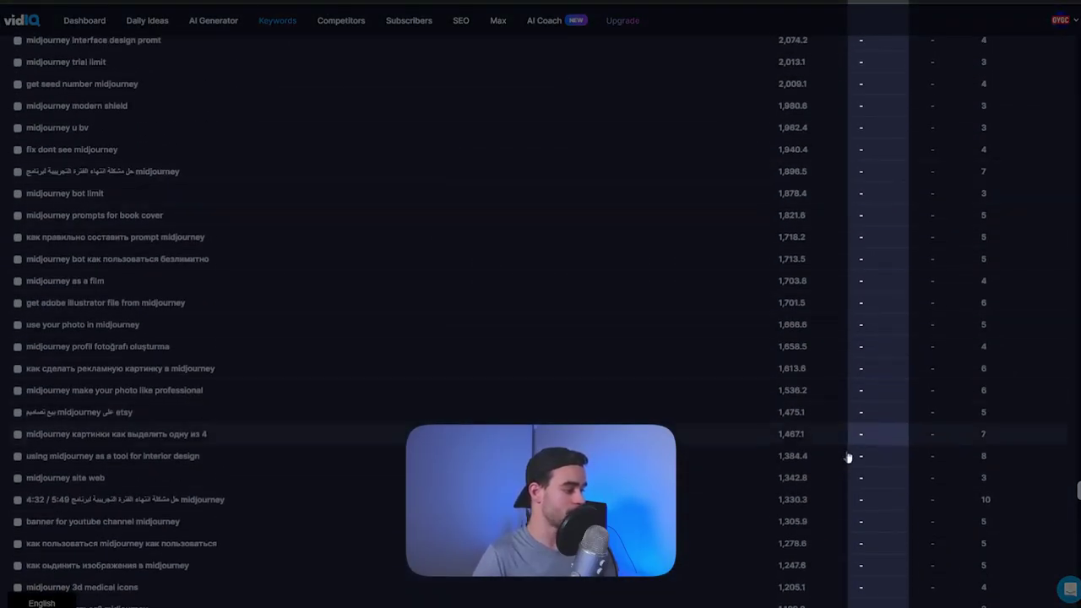
pyautogui.scroll(-5, 875, 352)
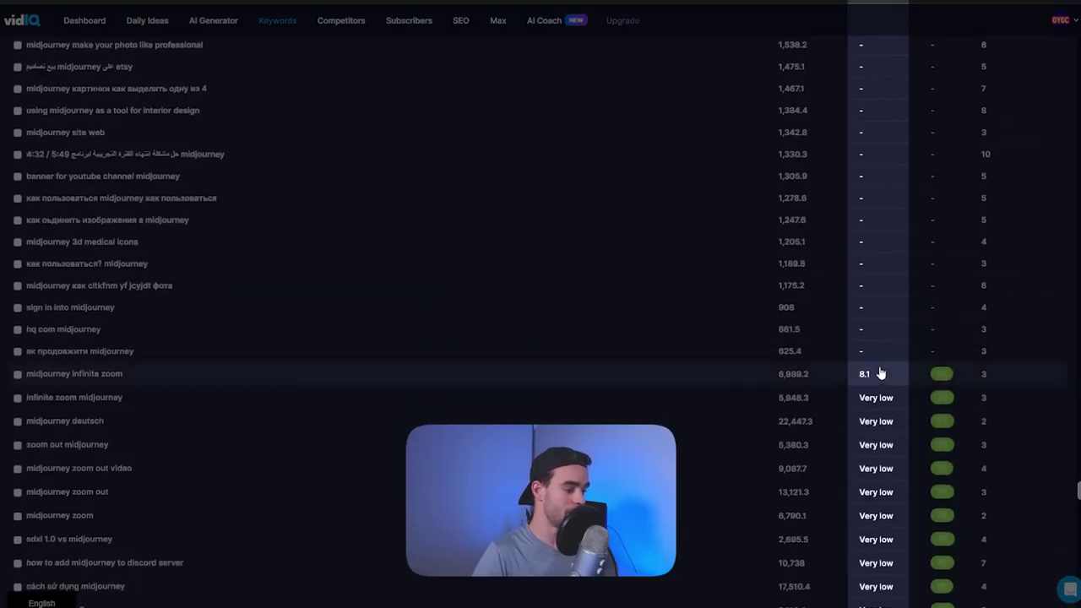
pyautogui.scroll(15, 878, 369)
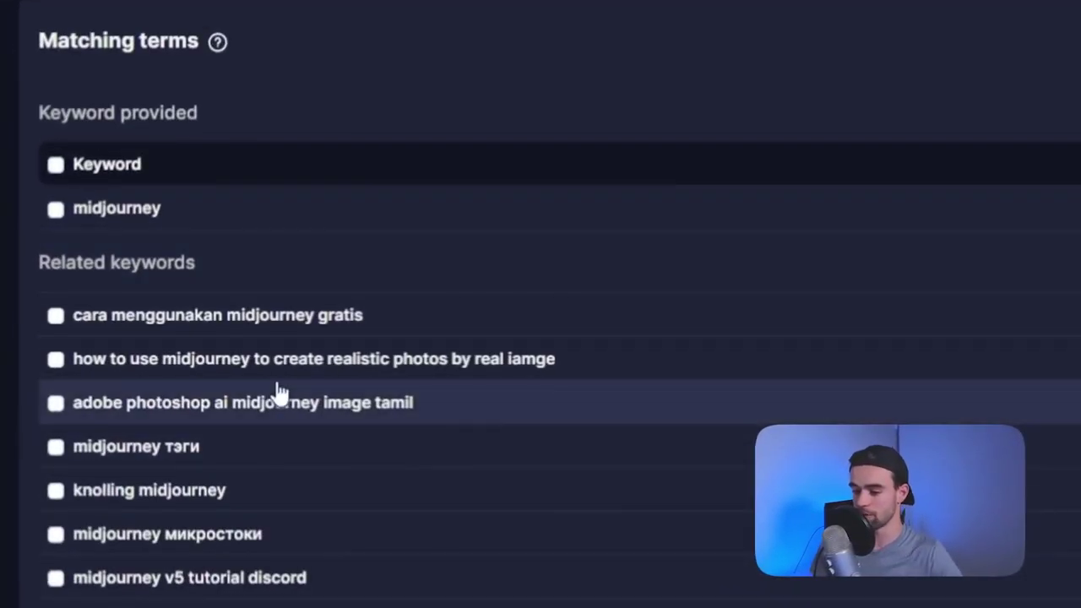
pyautogui.scroll(-3, 291, 395)
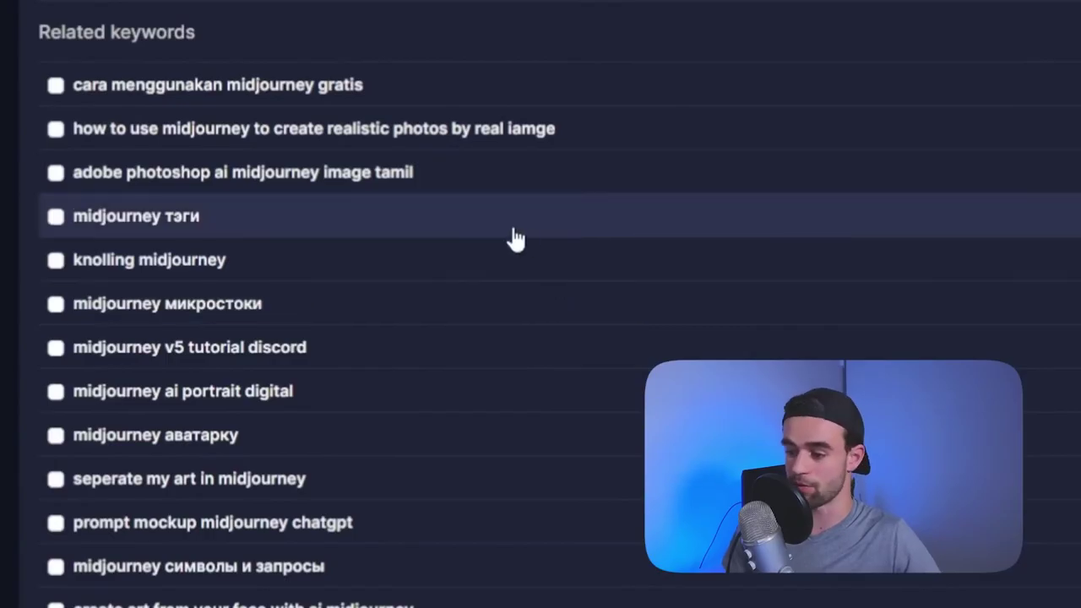
pyautogui.scroll(-10, 494, 239)
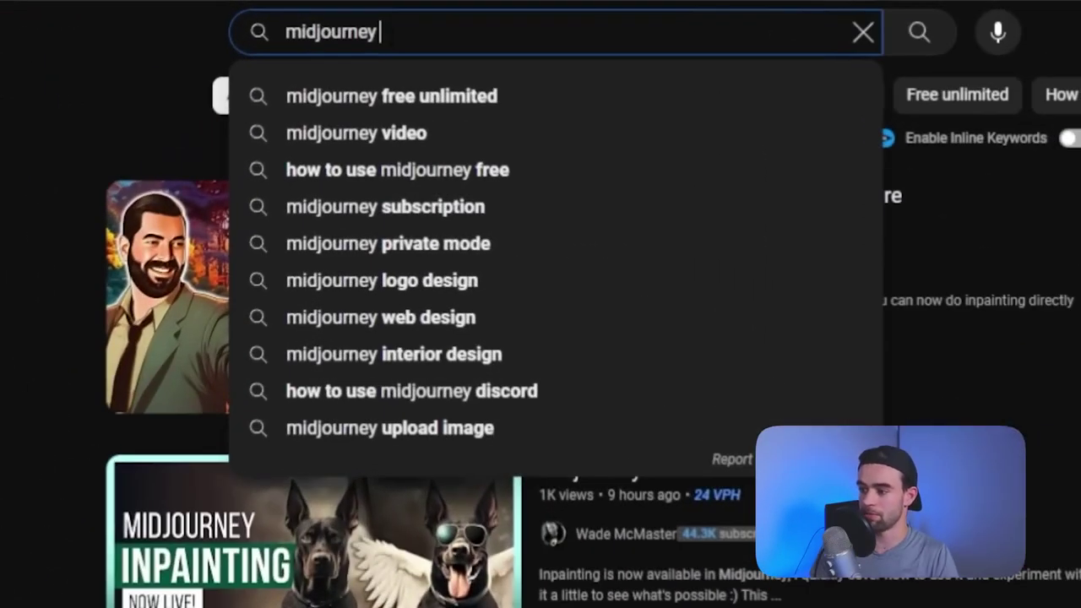
# Step: Search YouTube for 'midjourney modern shield' and scroll through the returned videos
pyautogui.write('dern shield')
pyautogui.press('Return')
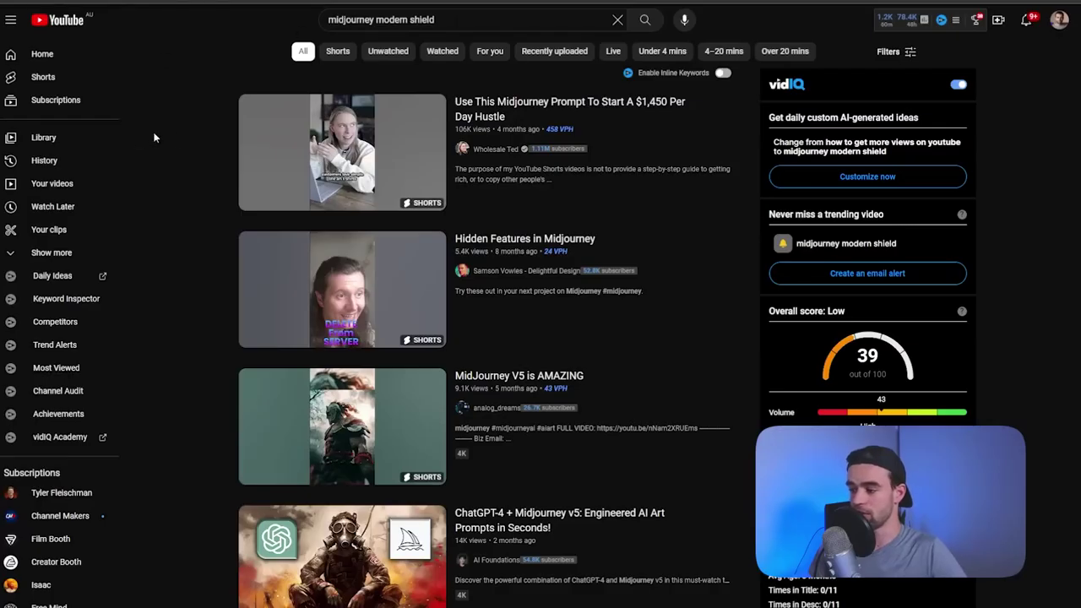
pyautogui.scroll(-8, 173, 135)
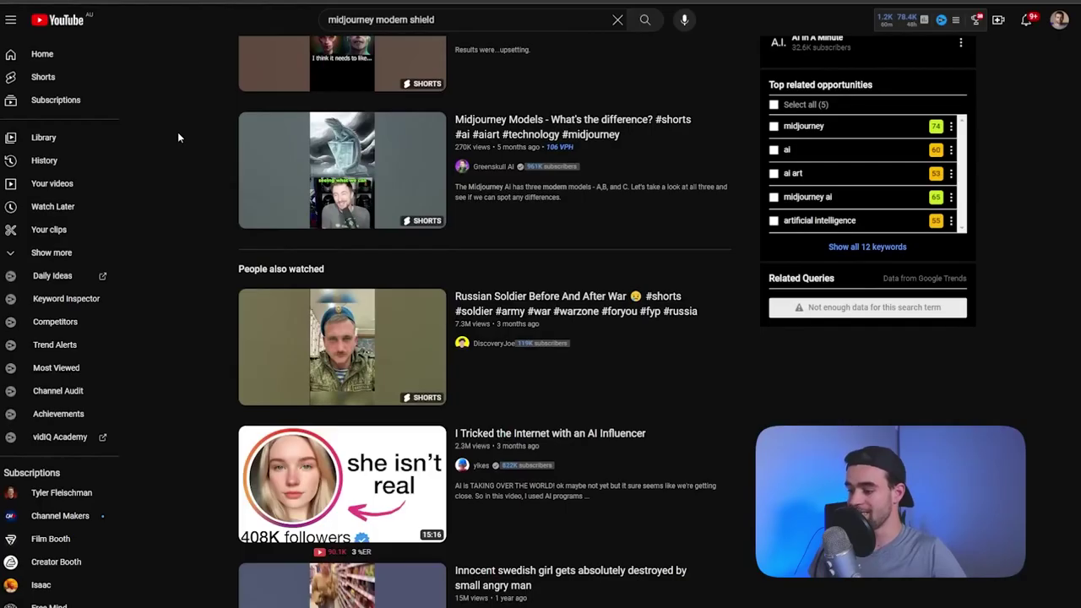
pyautogui.scroll(-10, 178, 132)
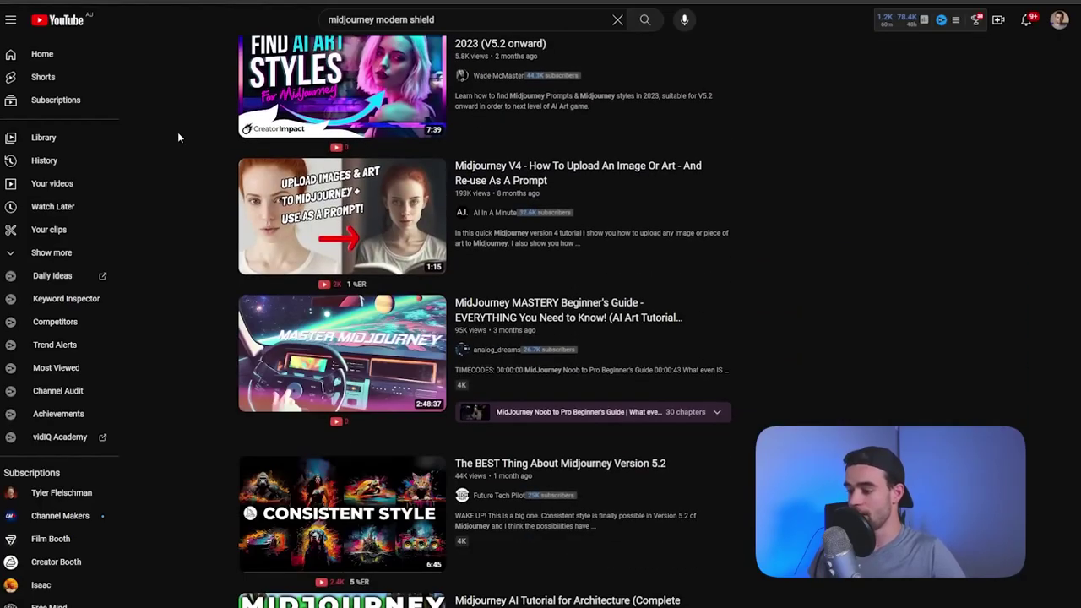
pyautogui.scroll(-4, 179, 137)
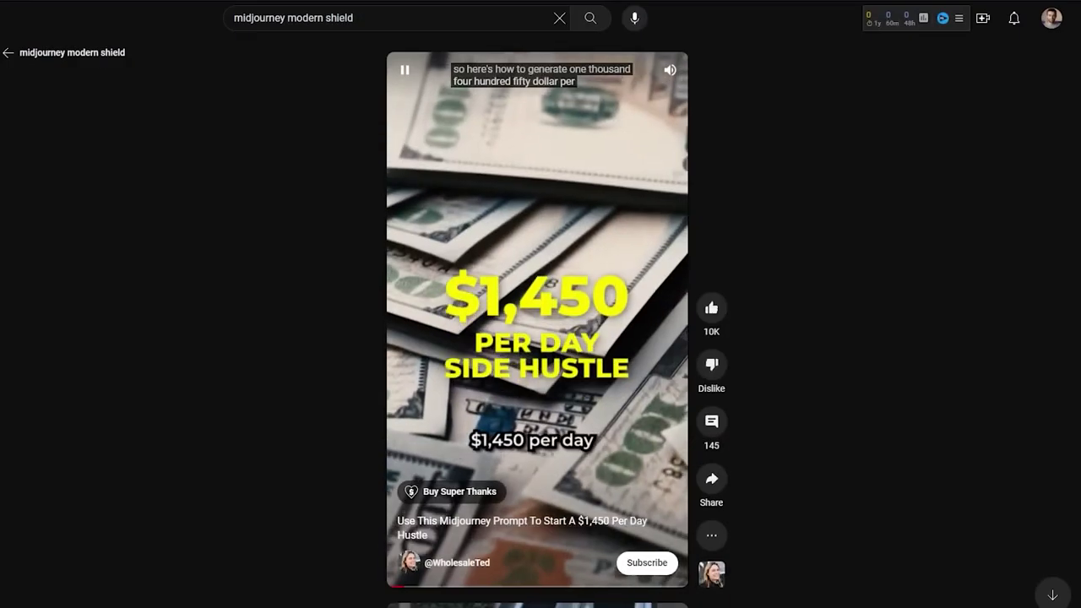
pyautogui.scroll(-1, 537, 321)
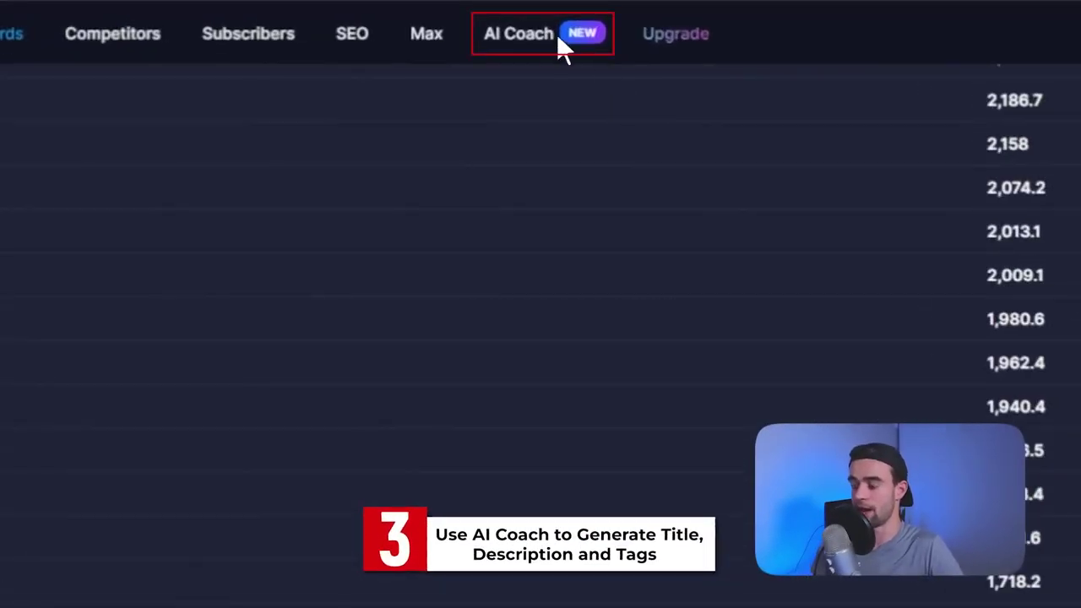
# Step: Switch to vidIQ's AI Coach chat page from the top navigation
pyautogui.click(541, 38)
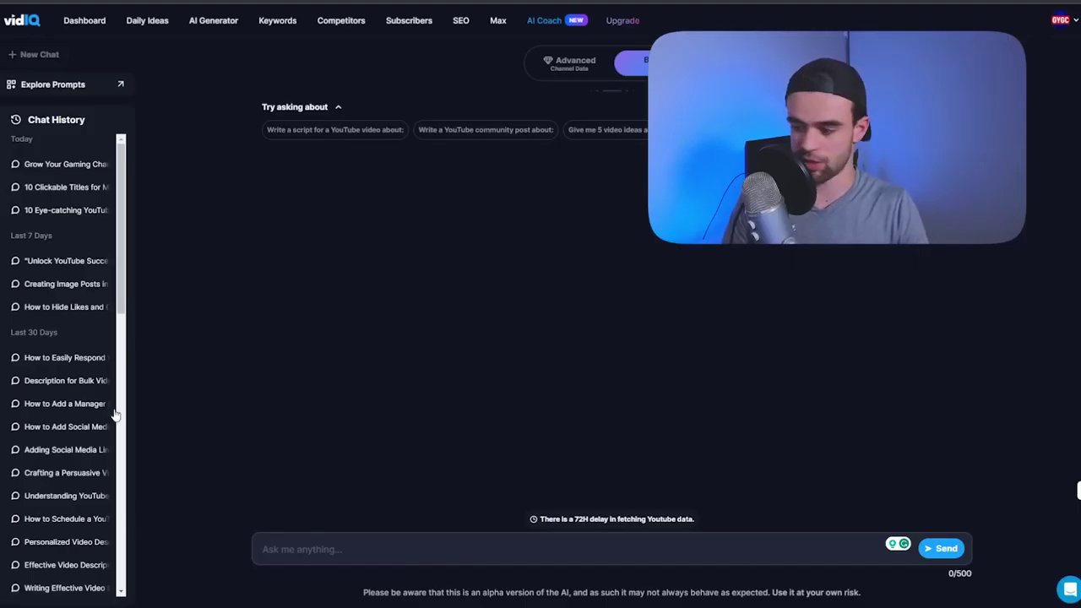
# Step: Send AI Coach the title-improvement prompt with the video title and keyword 'midjourney modern shield'
pyautogui.click(471, 549)
pyautogui.write('Improve this title to make it more clickable: . Give me 10 different variations. No emojis. Make sure to include the following keyword phrase in each title:')
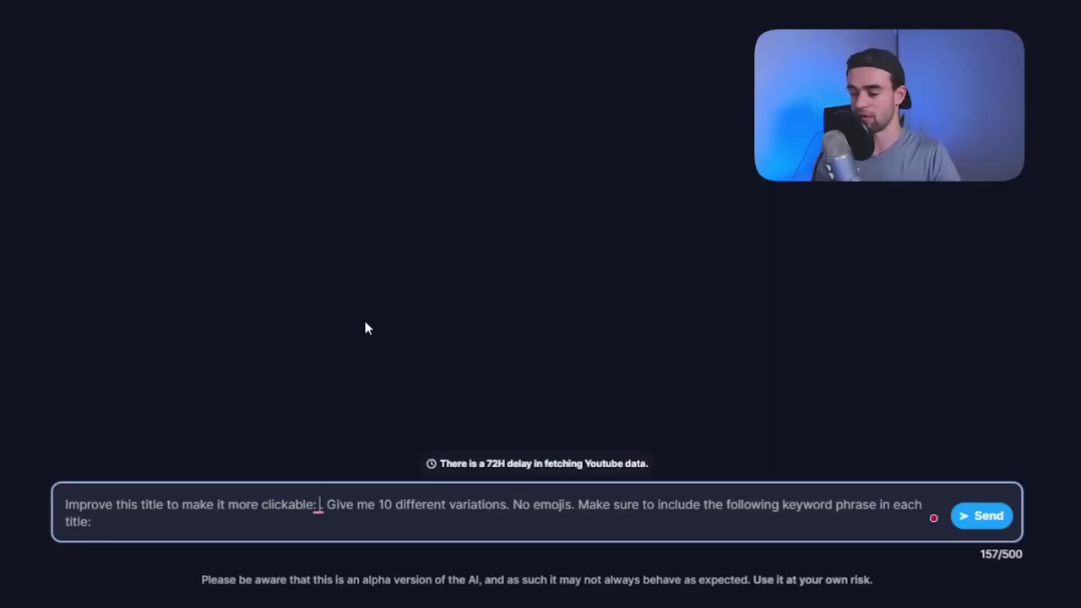
pyautogui.write('how to generate a modern shield image in midjourney')
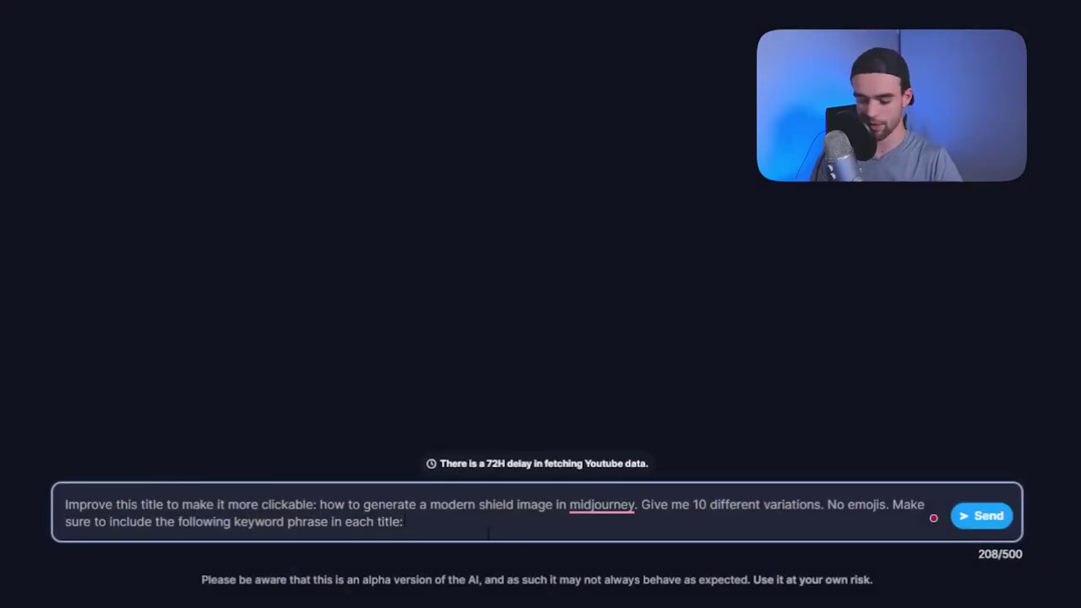
pyautogui.write('midjourney modern shield')
pyautogui.press('Return')
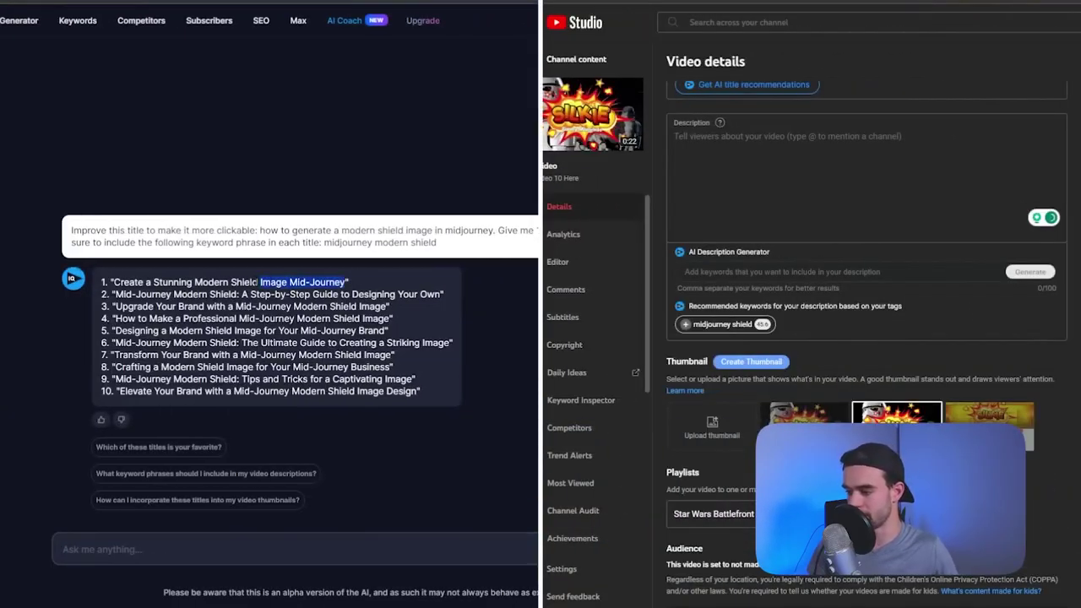
# Step: Paste the first AI Coach title into the Studio Title field, appending ': A Step-by-Step Guide'
pyautogui.moveTo(260, 282); pyautogui.dragTo(110, 282)
pyautogui.hotkey('ctrl', 'c')
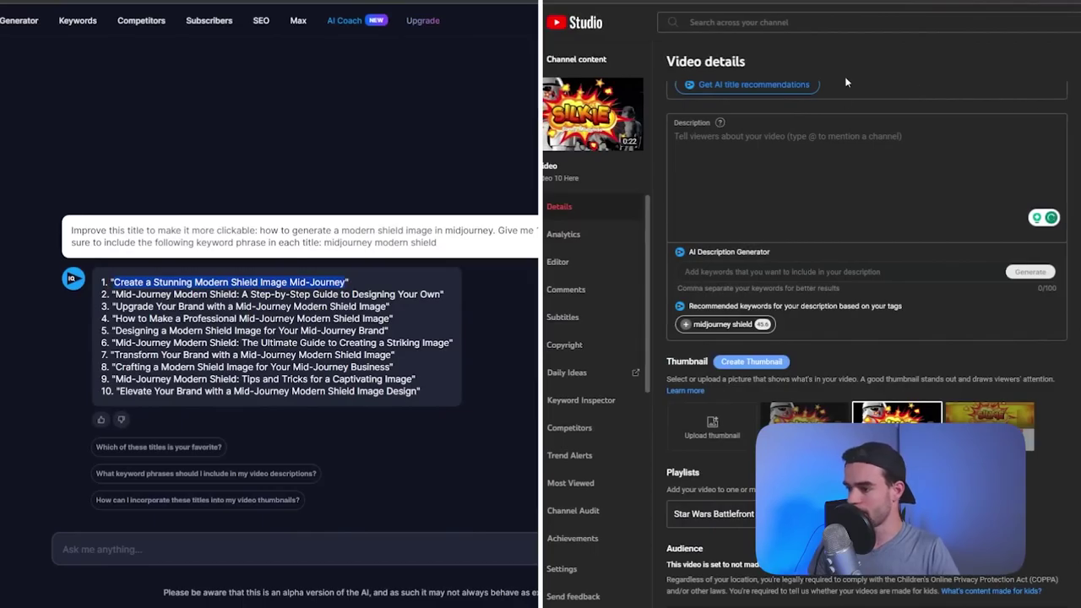
pyautogui.scroll(1, 845, 79)
pyautogui.click(811, 104)
pyautogui.hotkey('ctrl', 'v')
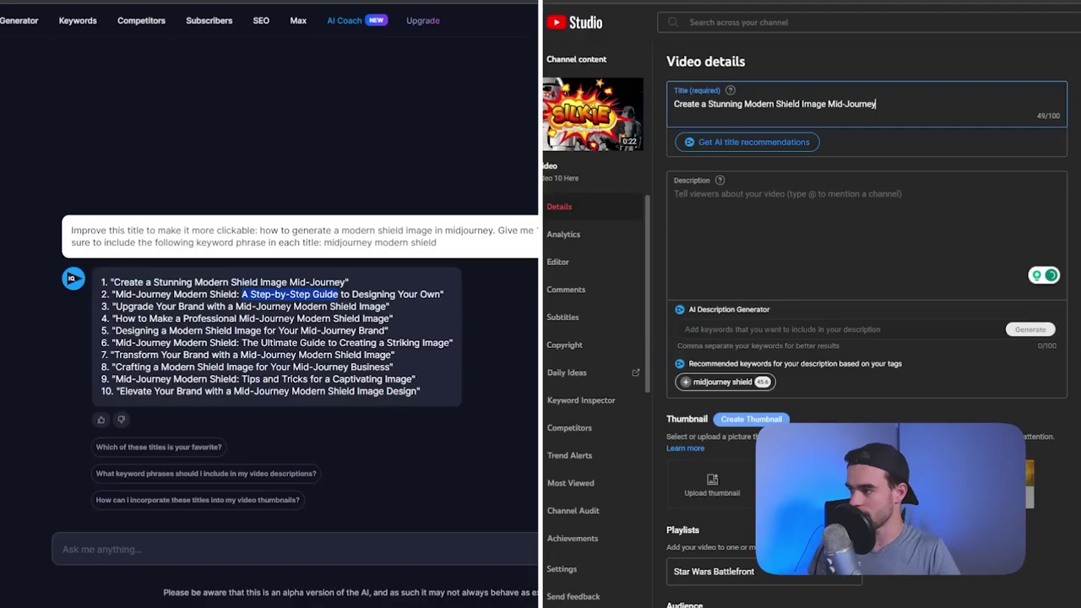
pyautogui.write(':')
pyautogui.write('A Step-by-Step Guide')
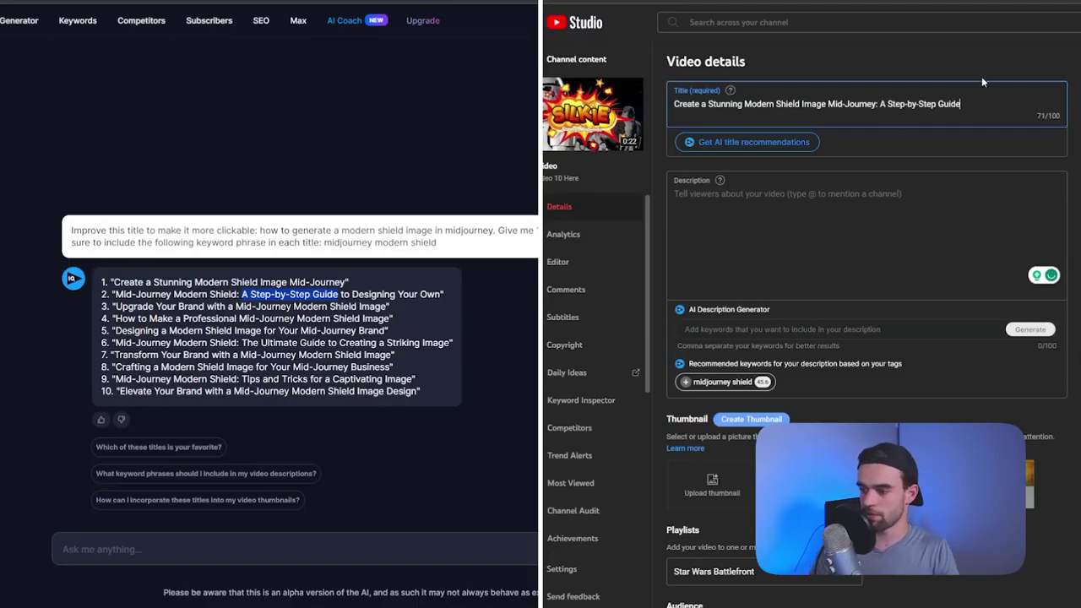
pyautogui.click(1011, 61)
# Step: Reword the title to 'Create a Stunning Modern Shield in MidJourney: A Step-by-Step Guide'
pyautogui.click(847, 104)
pyautogui.press('BackSpace')
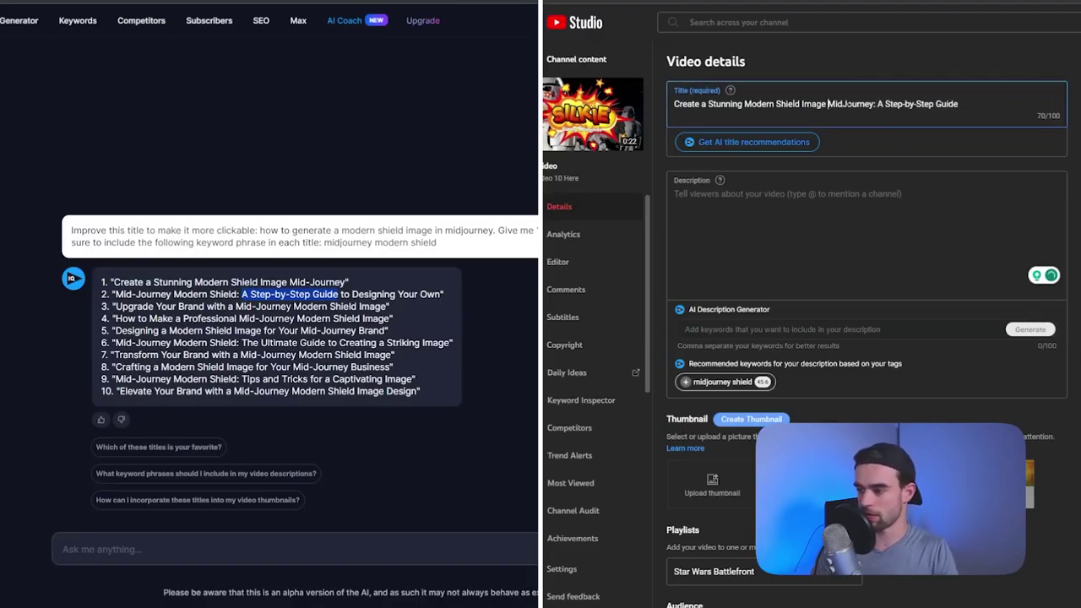
pyautogui.hotkey('ctrl', 'Left')
pyautogui.press('BackSpace')
pyautogui.press('BackSpace')
pyautogui.press('BackSpace')
pyautogui.press('BackSpace')
pyautogui.press('BackSpace')
pyautogui.press('BackSpace')
pyautogui.write('in')
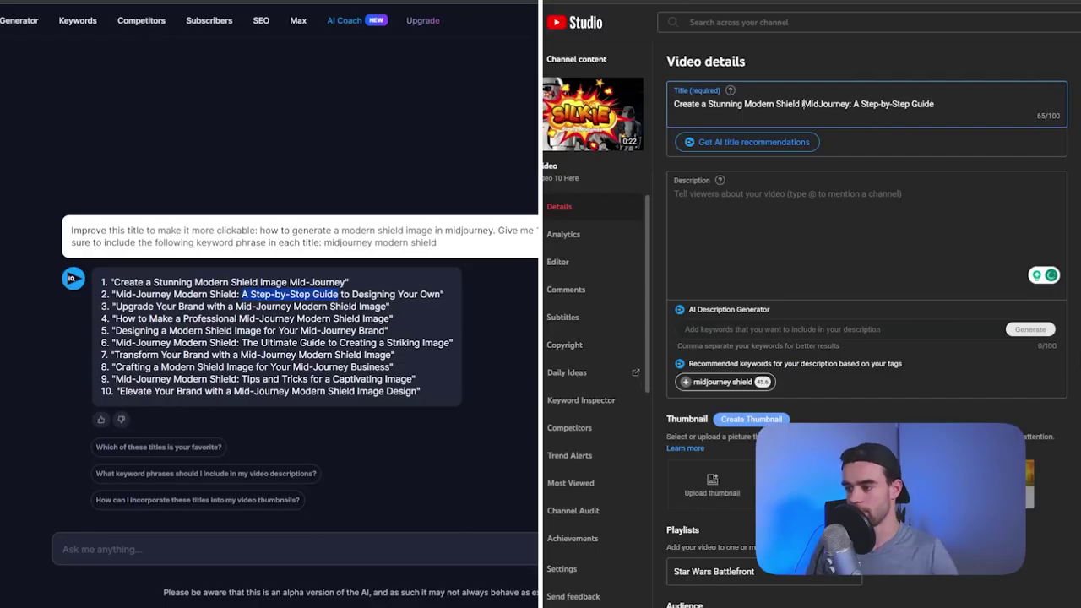
pyautogui.click(863, 70)
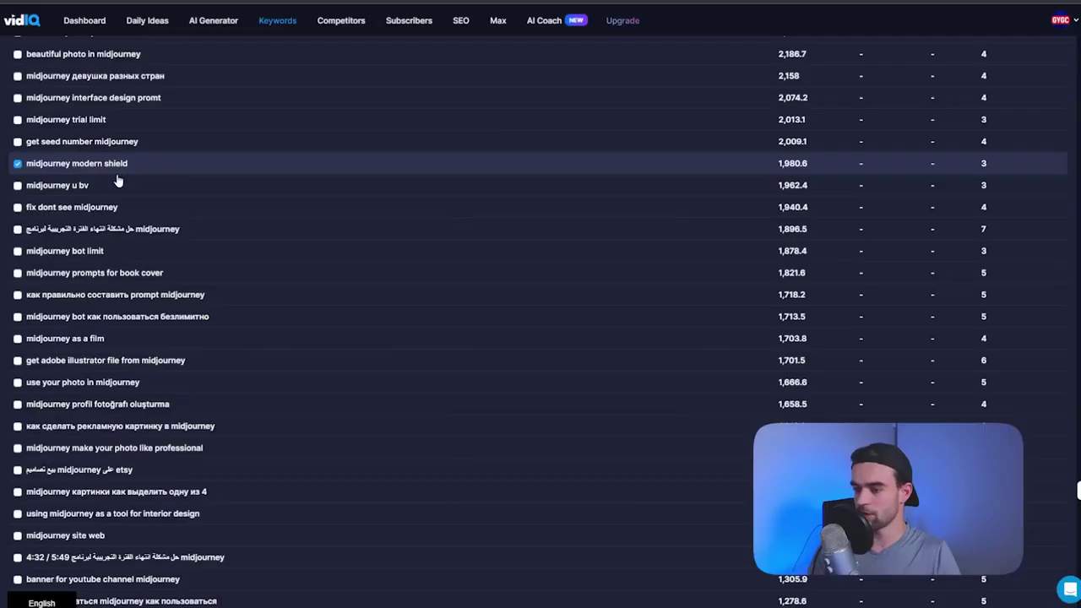
pyautogui.scroll(3, 116, 178)
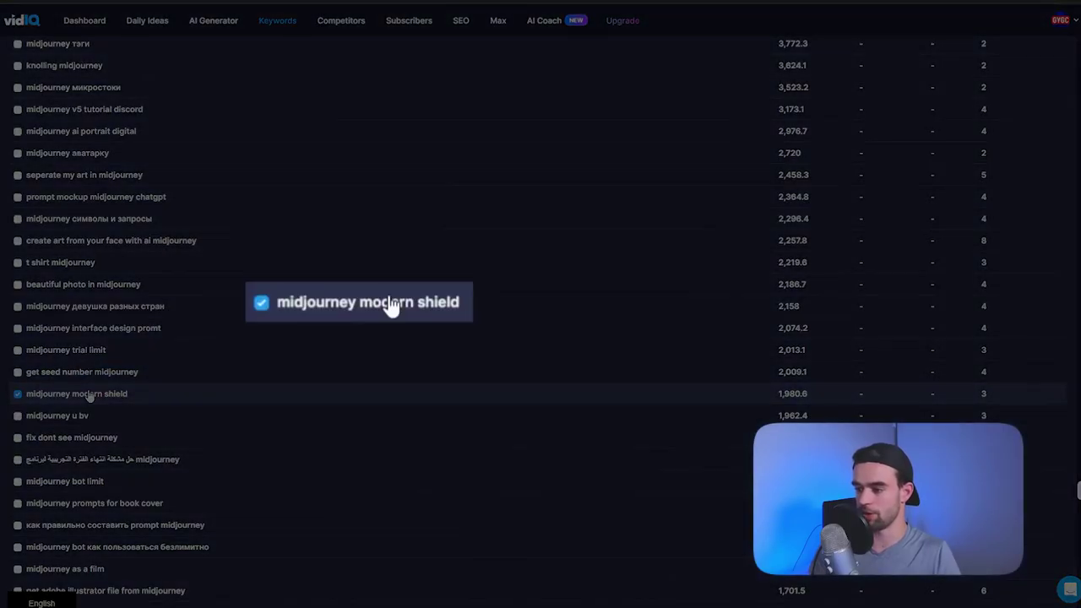
# Step: Look up 'midjourney shield' and tick both shield keywords in its matching terms
pyautogui.click(89, 394)
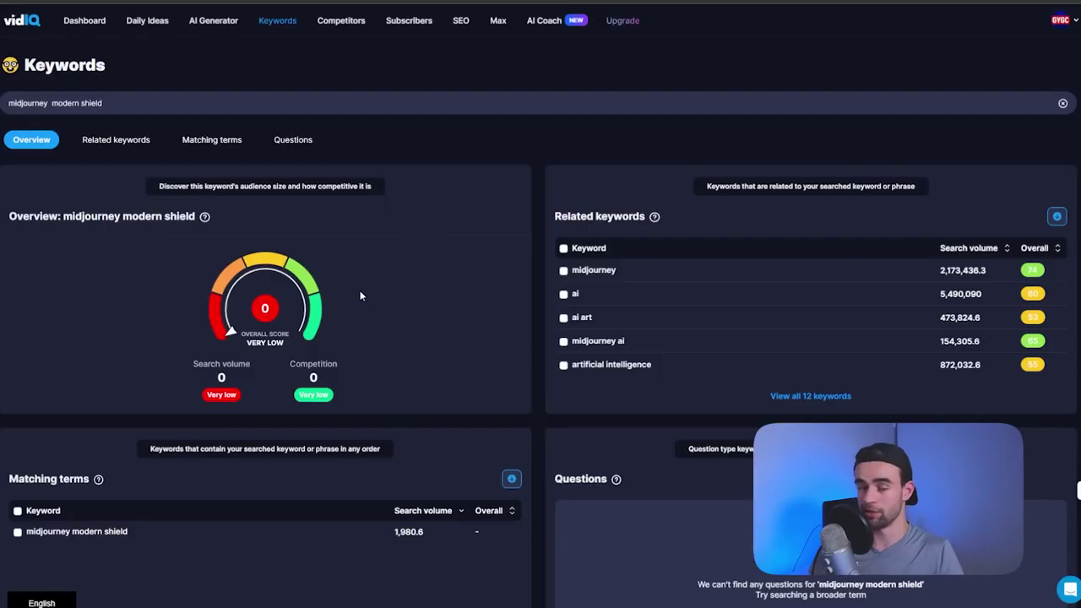
pyautogui.press('Delete')
pyautogui.press('Delete')
pyautogui.press('Delete')
pyautogui.press('Delete')
pyautogui.press('Delete')
pyautogui.press('Delete')
pyautogui.press('Delete')
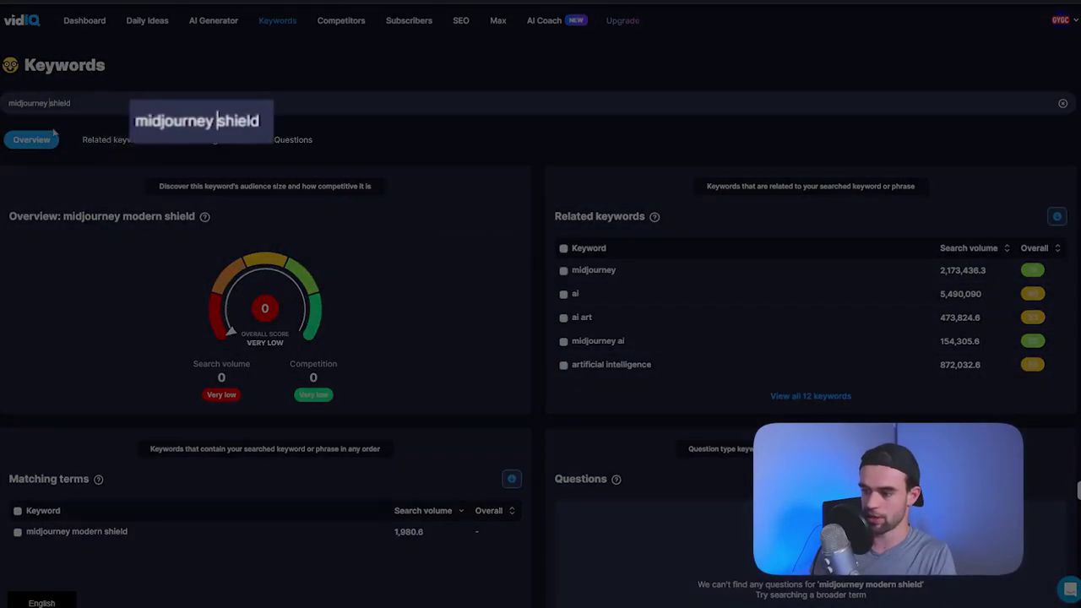
pyautogui.press('Return')
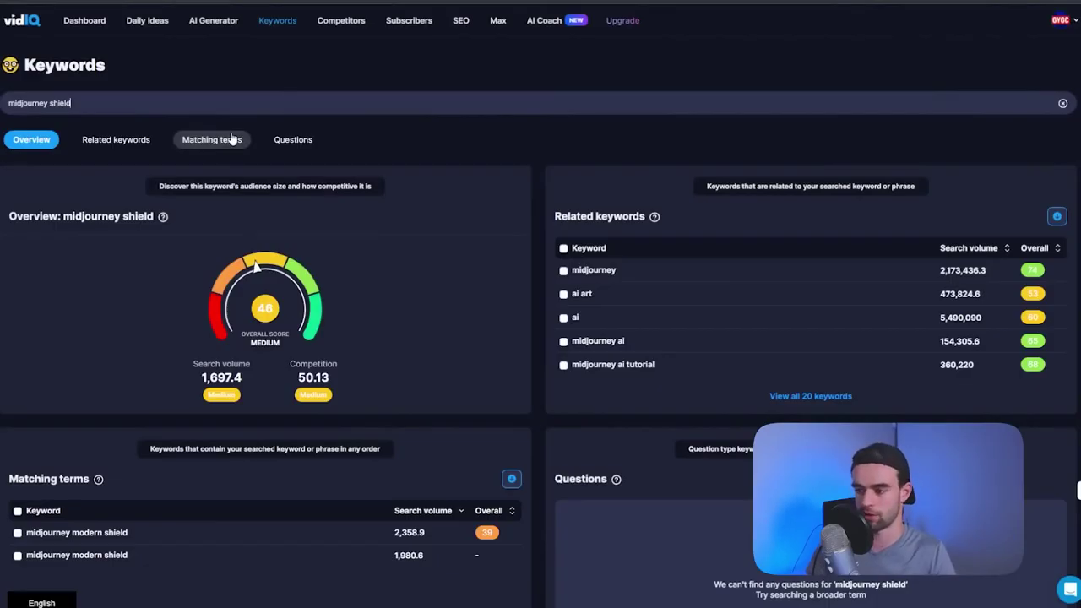
pyautogui.click(225, 141)
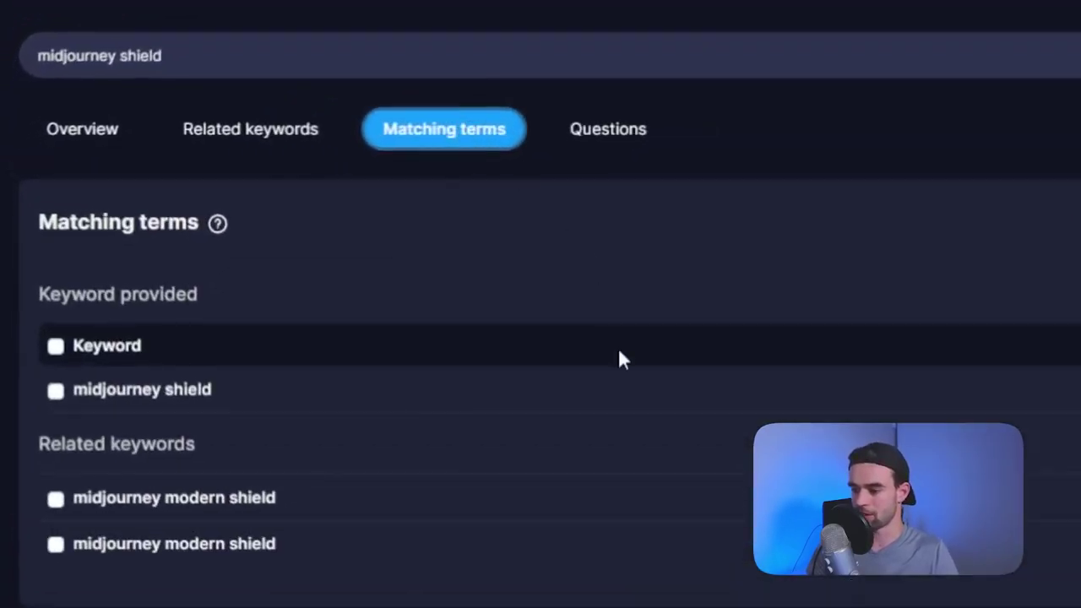
pyautogui.click(55, 390)
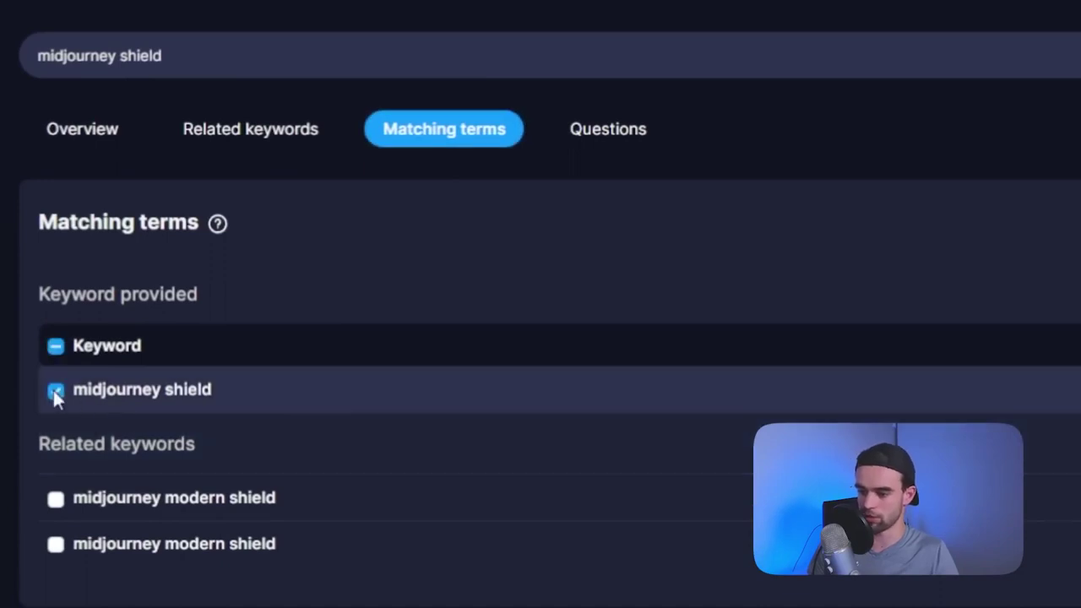
pyautogui.click(55, 544)
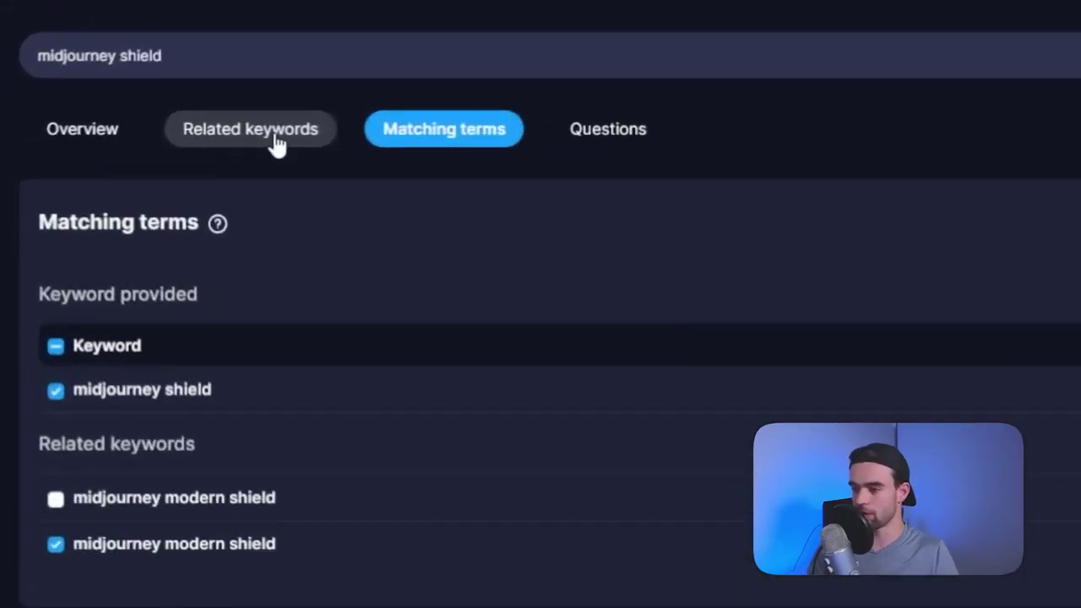
# Step: Tick 'midjourney ai tutorial' in the related keywords for midjourney shield and copy it
pyautogui.click(123, 142)
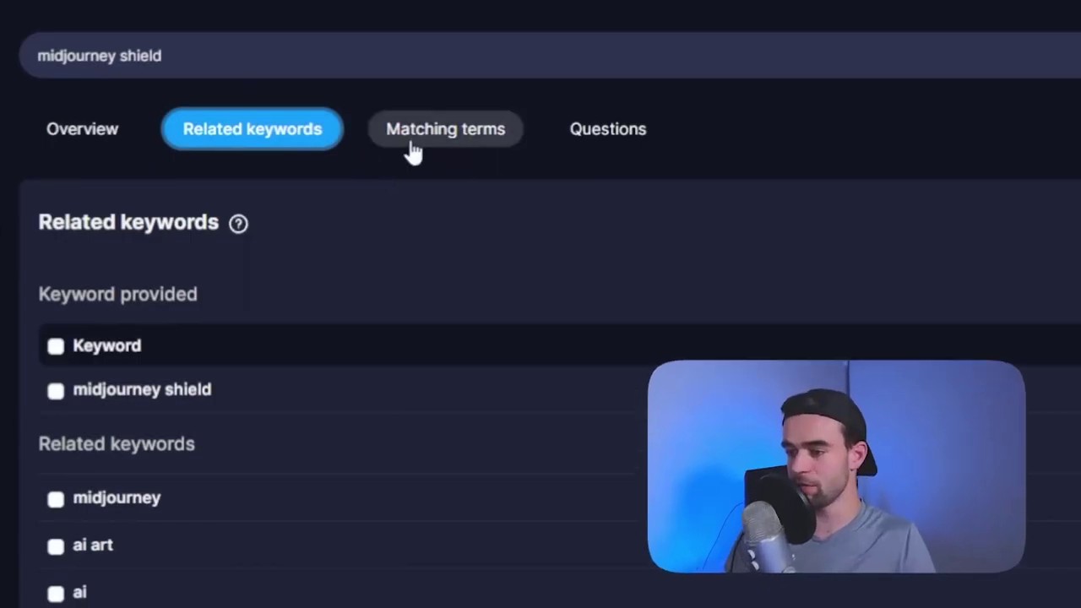
pyautogui.click(460, 137)
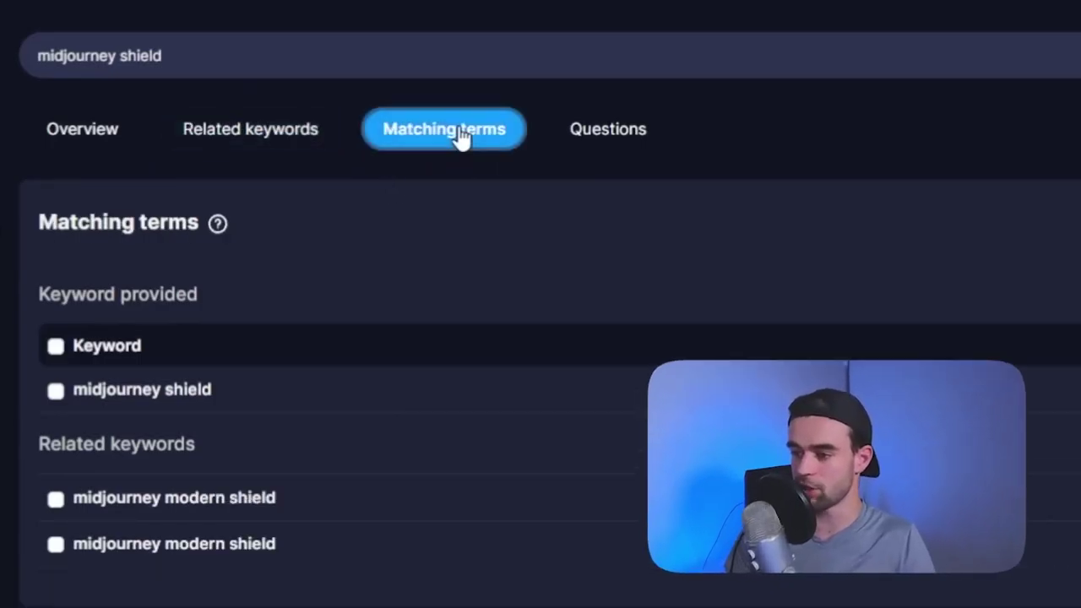
pyautogui.tripleClick(210, 57)
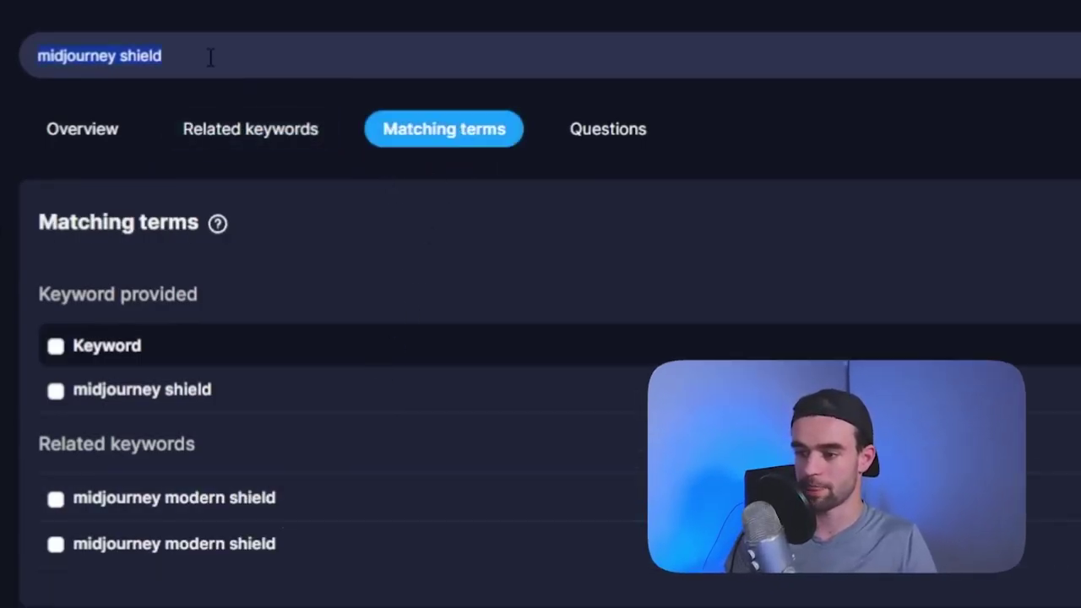
pyautogui.click(208, 56)
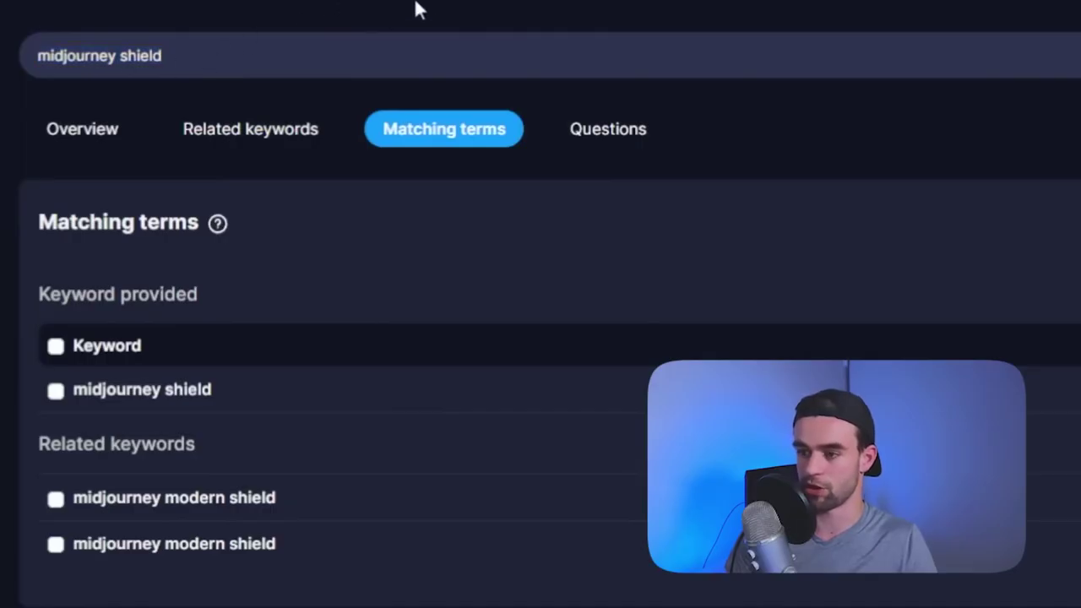
pyautogui.click(309, 127)
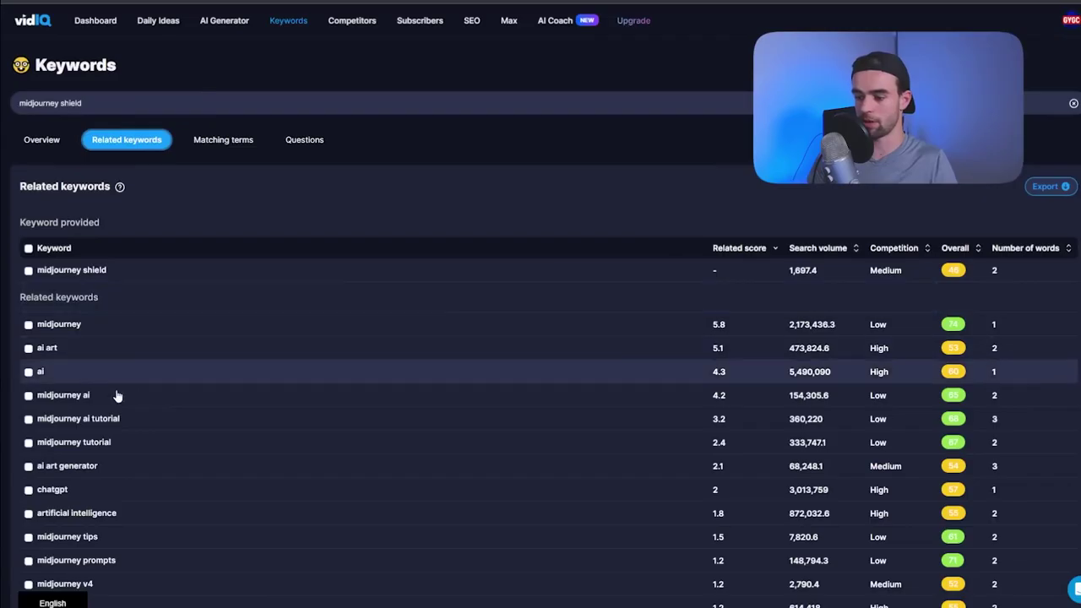
pyautogui.click(29, 419)
pyautogui.click(557, 601)
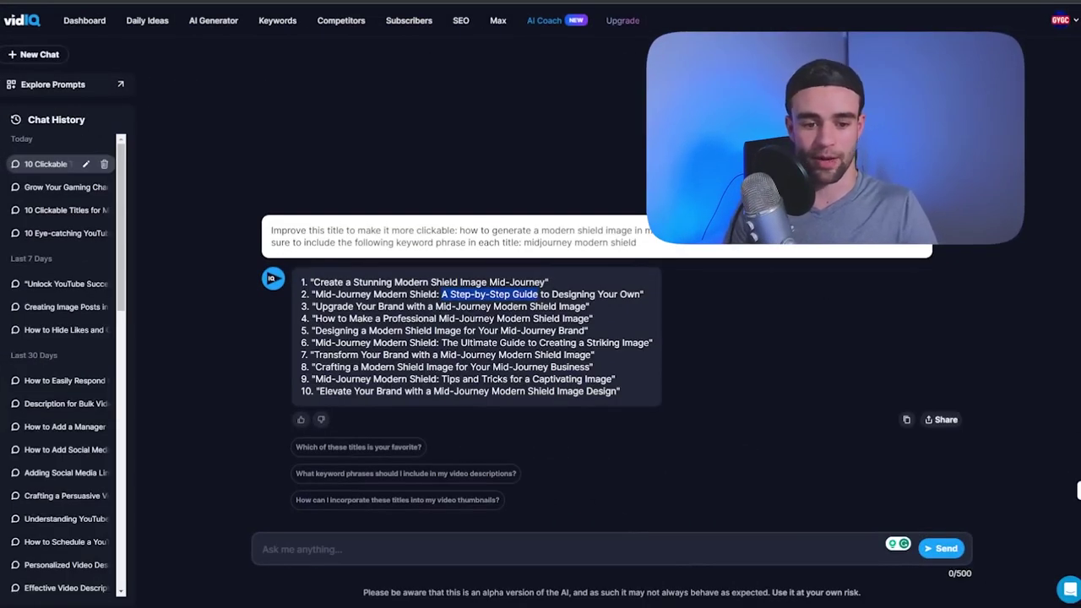
# Step: Send AI Coach the description prompt with the video title, 'midjourney ai tutorial' and the shield keywords
pyautogui.write('Write a youtube descrition for a video titled: . Write the YouTube description in natural language, but include the following keyword phrases:')
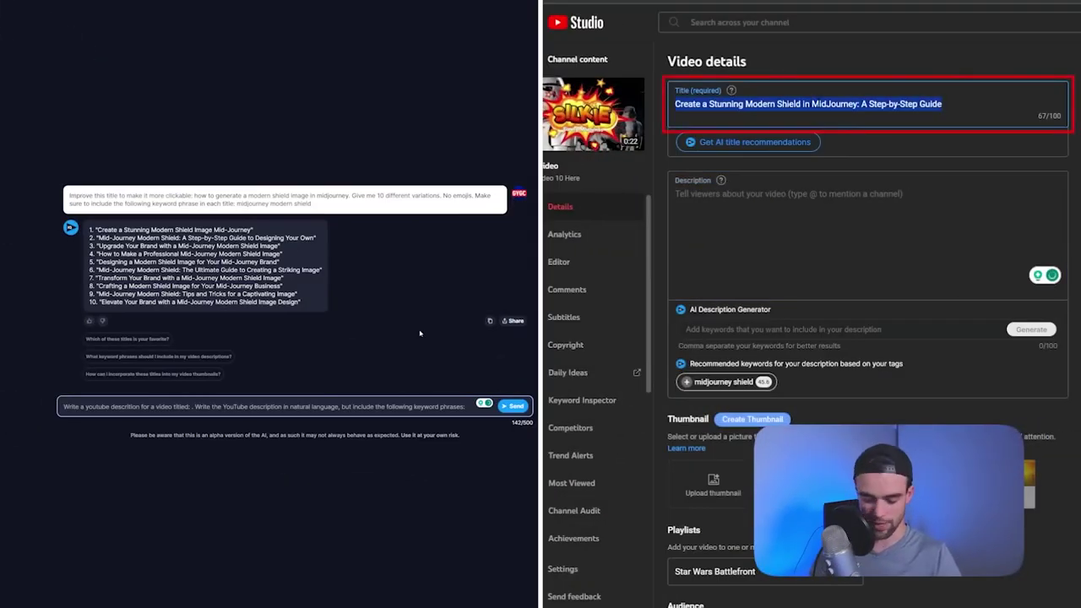
pyautogui.click(194, 406)
pyautogui.rightClick(194, 406)
pyautogui.click(215, 393)
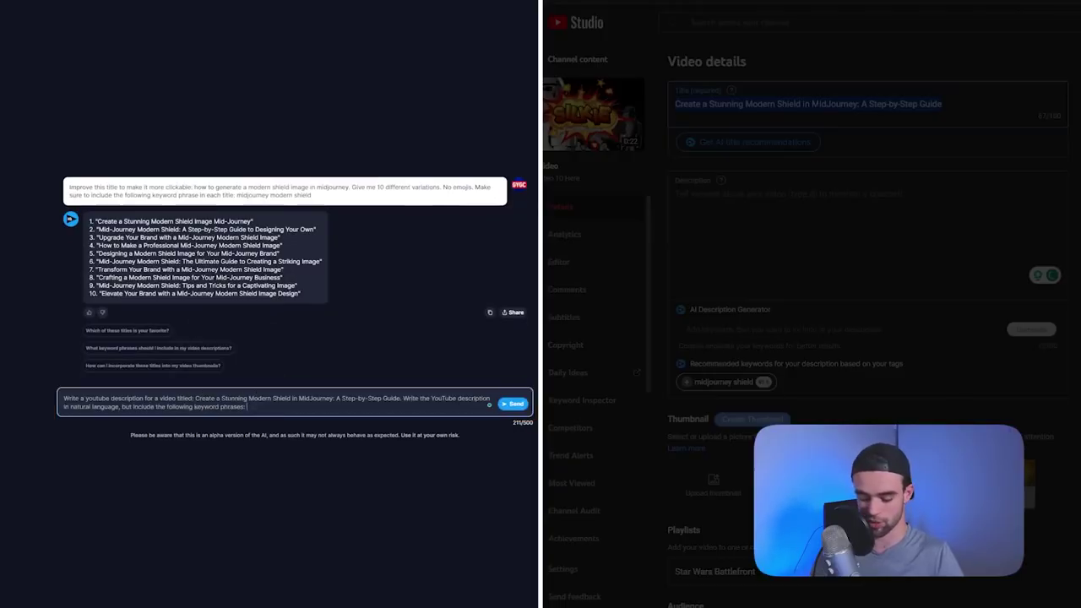
pyautogui.press('super+v')
pyautogui.click(233, 283)
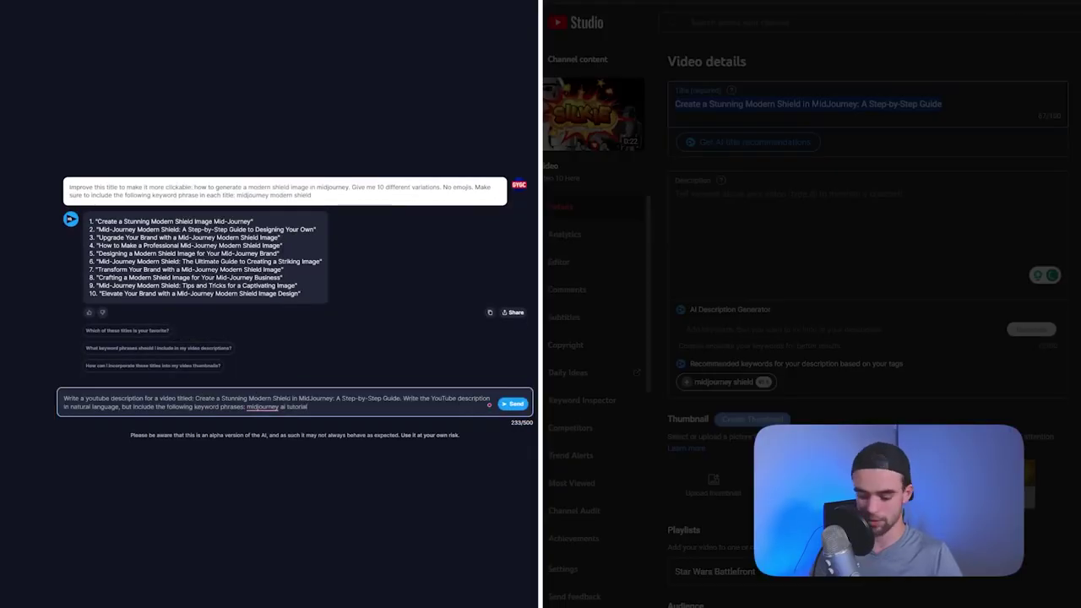
pyautogui.press('super+v')
pyautogui.click(363, 272)
pyautogui.press('Return')
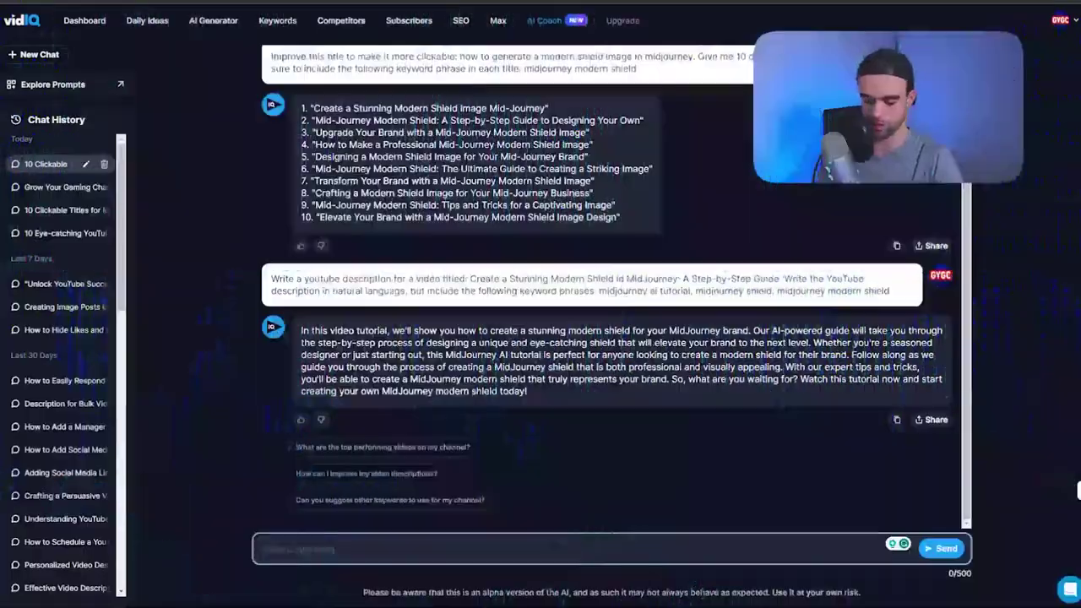
# Step: Ask AI Coach to rewrite the description without references to growing a brand, then select the reply
pyautogui.write('rewrite ')
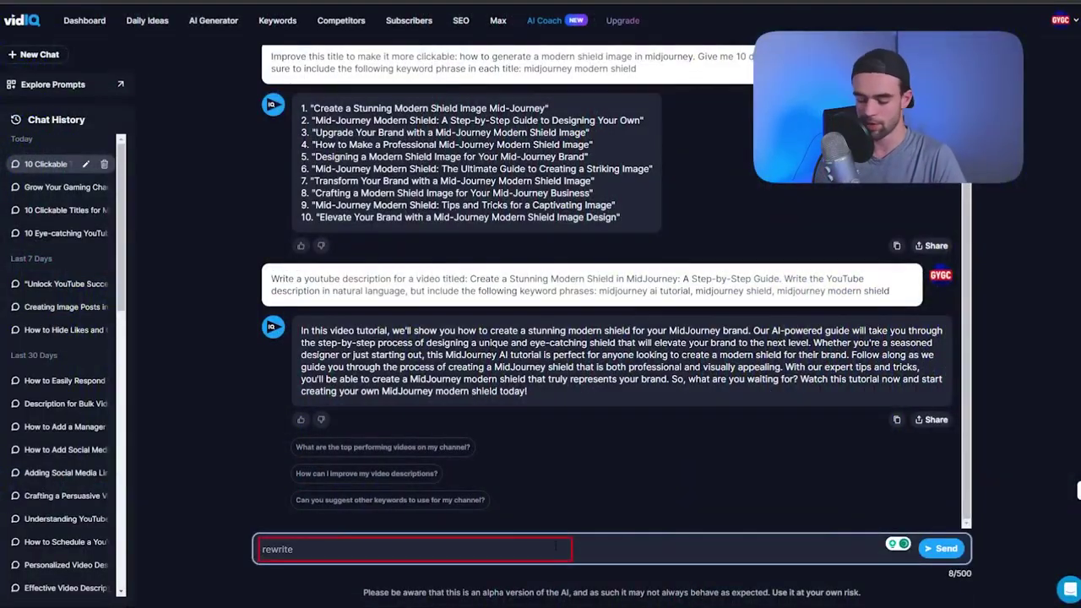
pyautogui.write('the description but remove all references')
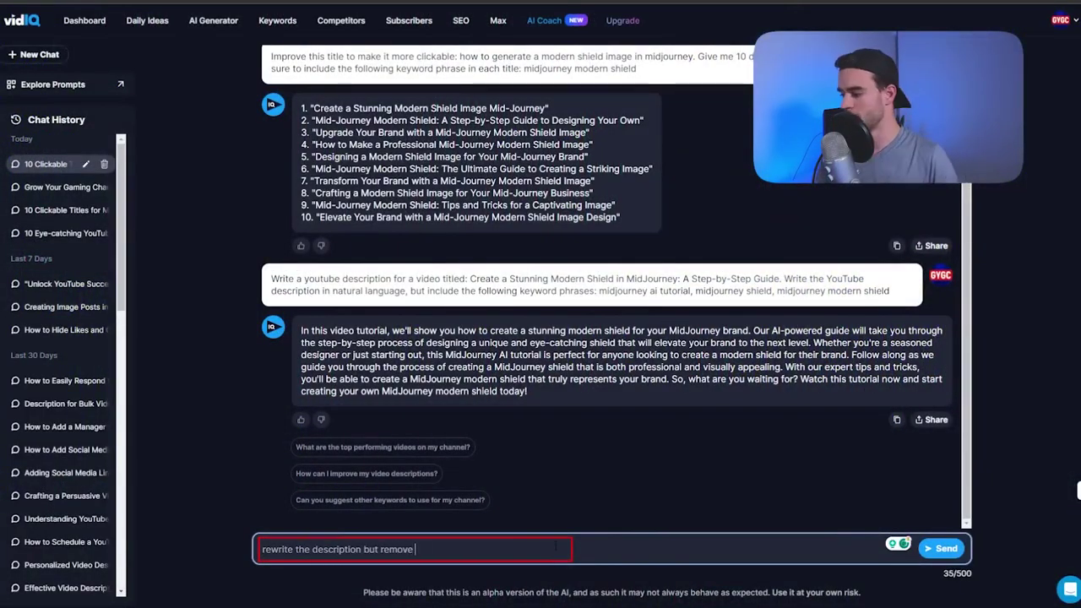
pyautogui.write(' to growing a brand')
pyautogui.press('Return')
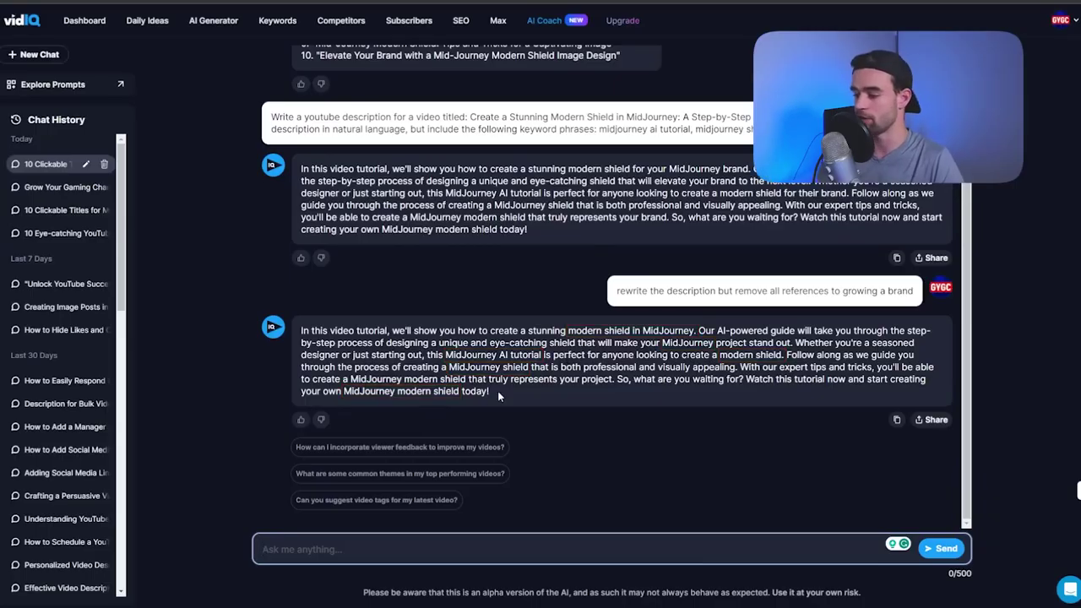
pyautogui.moveTo(497, 391)
pyautogui.mouseDown()
pyautogui.moveTo(422, 345)
pyautogui.moveTo(311, 330)
pyautogui.mouseUp()
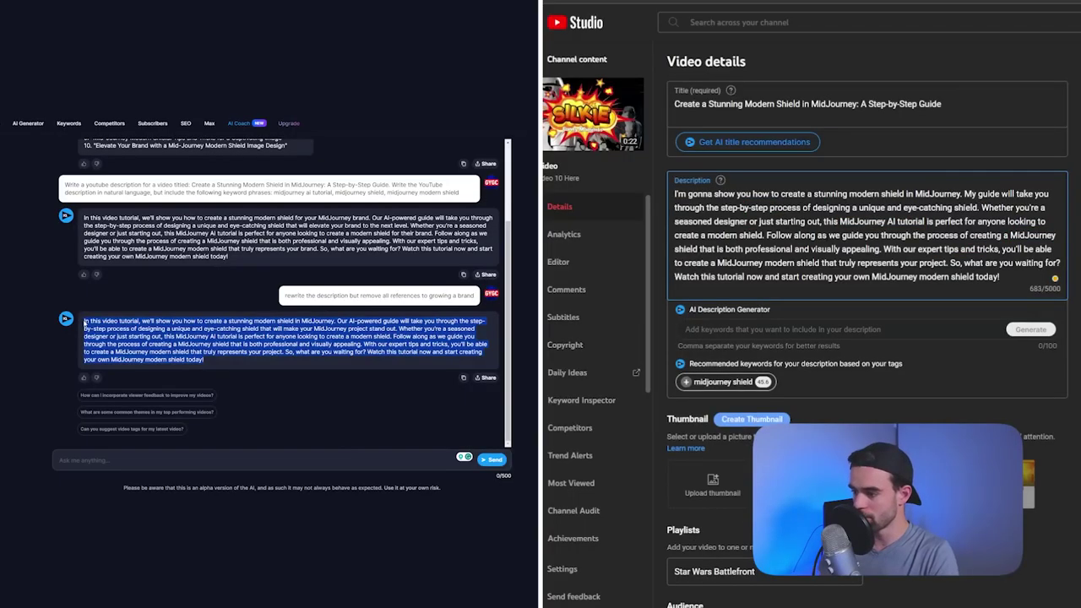
# Step: Delete the description's closing sentences and change 'designer' to 'prompt engineer'
pyautogui.hotkey('shift', 'Up')
pyautogui.hotkey('ctrl', 'shift', 'Left')
pyautogui.hotkey('ctrl', 'shift', 'Left')
pyautogui.hotkey('ctrl', 'shift', 'Left')
pyautogui.press('BackSpace')
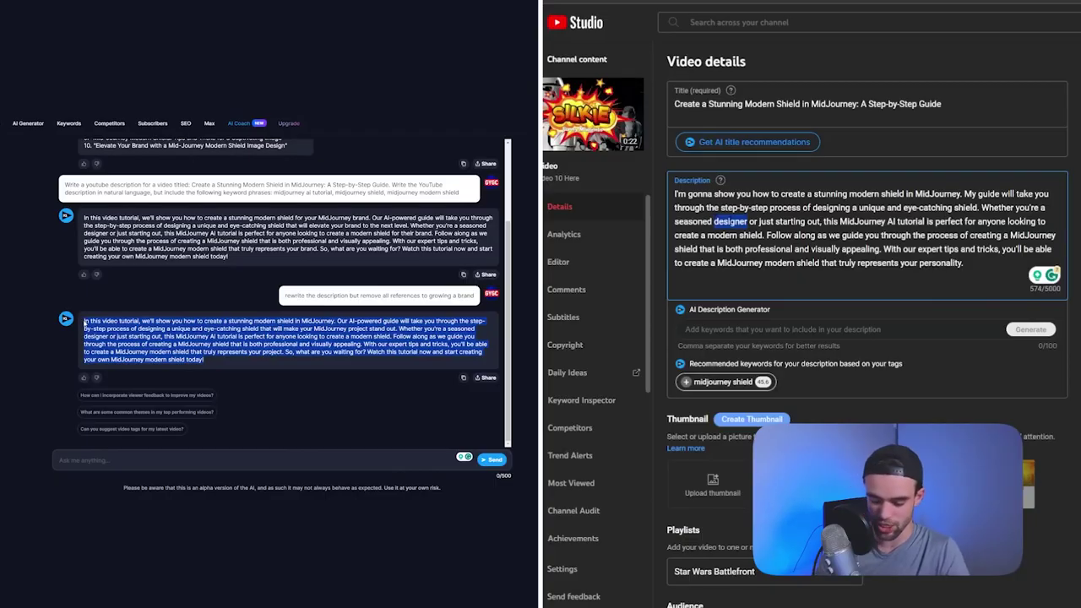
pyautogui.write('prompt engineer')
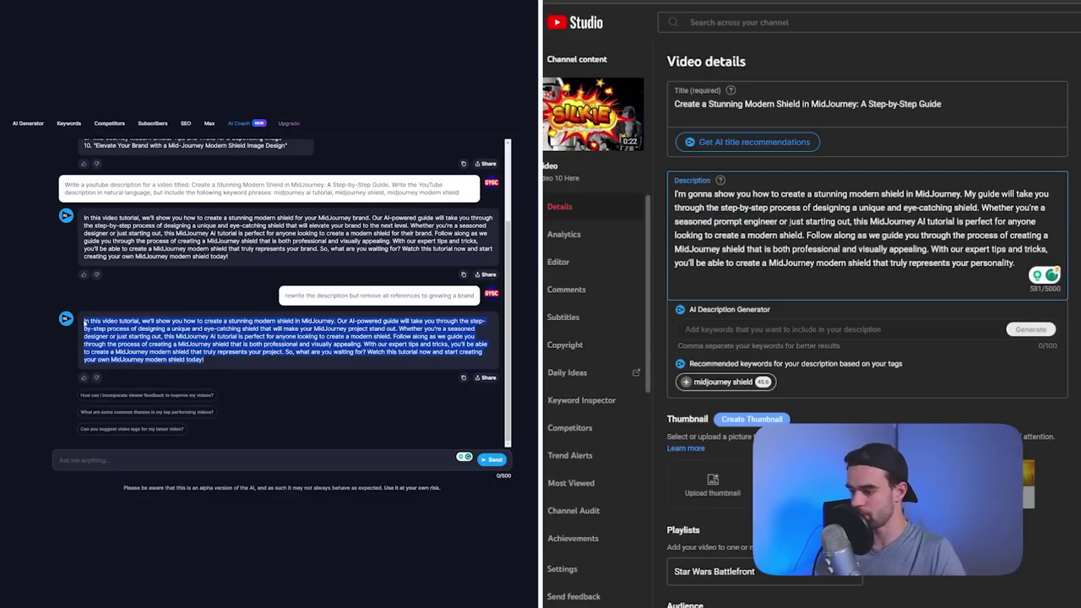
pyautogui.click(1016, 263)
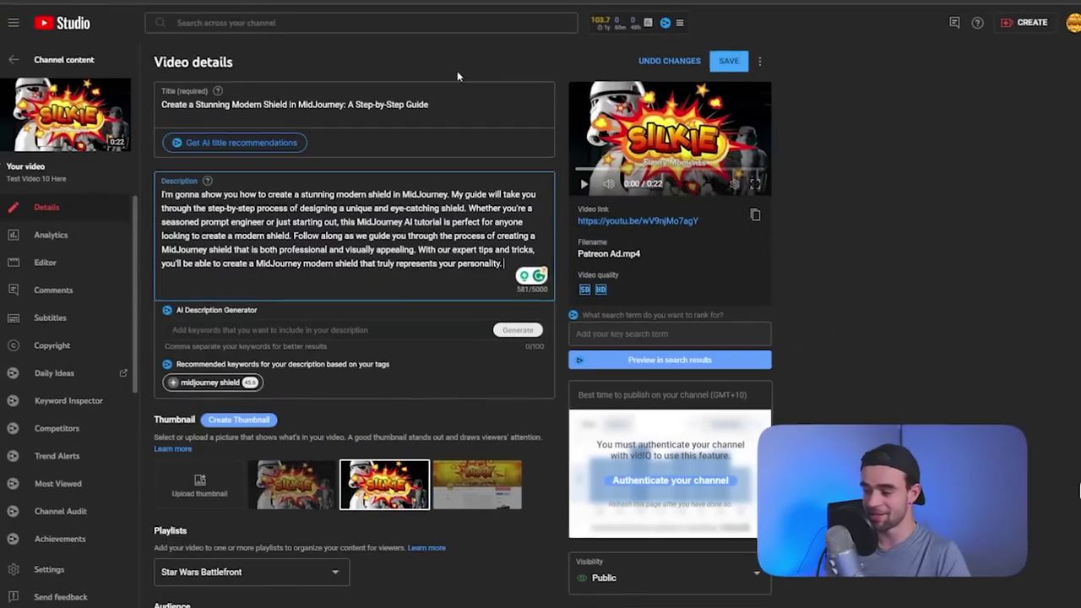
# Step: Scroll the Video details page to the Tags section and back
pyautogui.scroll(-15, 811, 255)
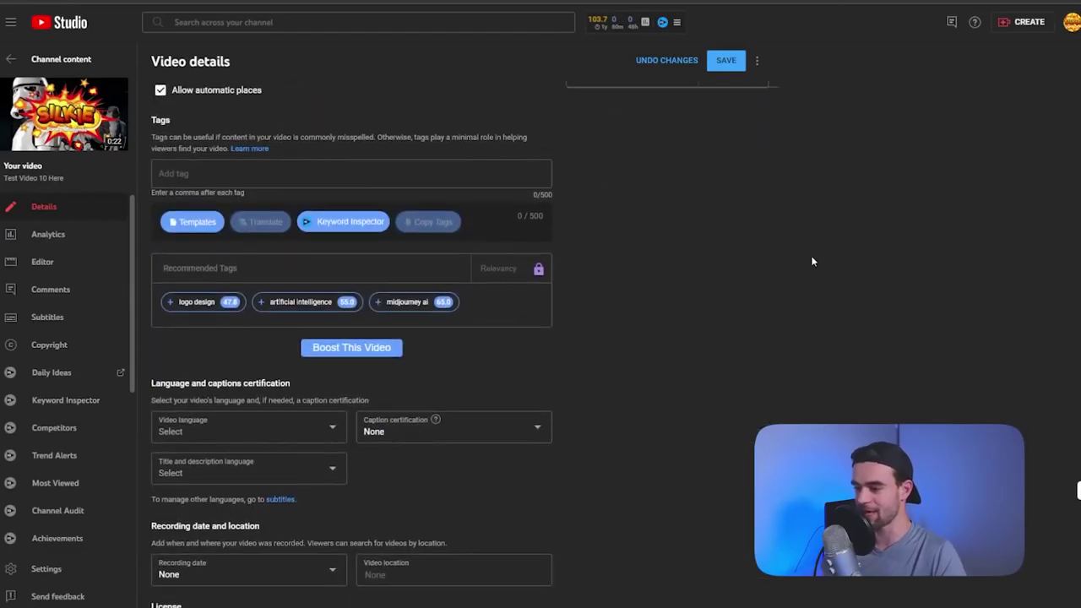
pyautogui.scroll(1, 810, 262)
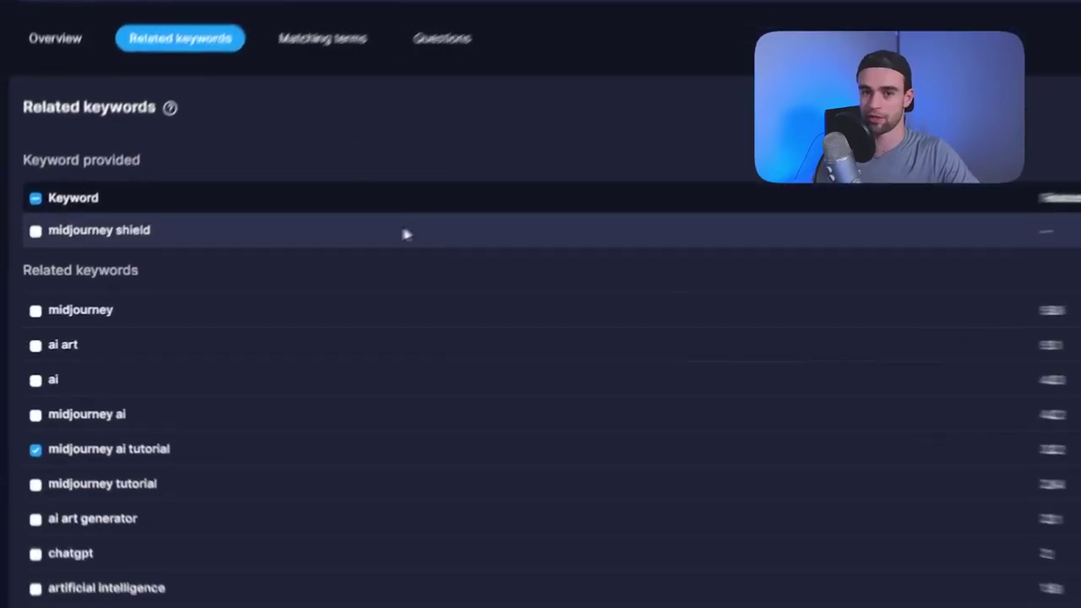
# Step: Tick midjourney tutorial, midjourney ai, midjourney prompts and midjourney prompts tutorial among related keywords
pyautogui.scroll(-5, 308, 329)
pyautogui.click(35, 484)
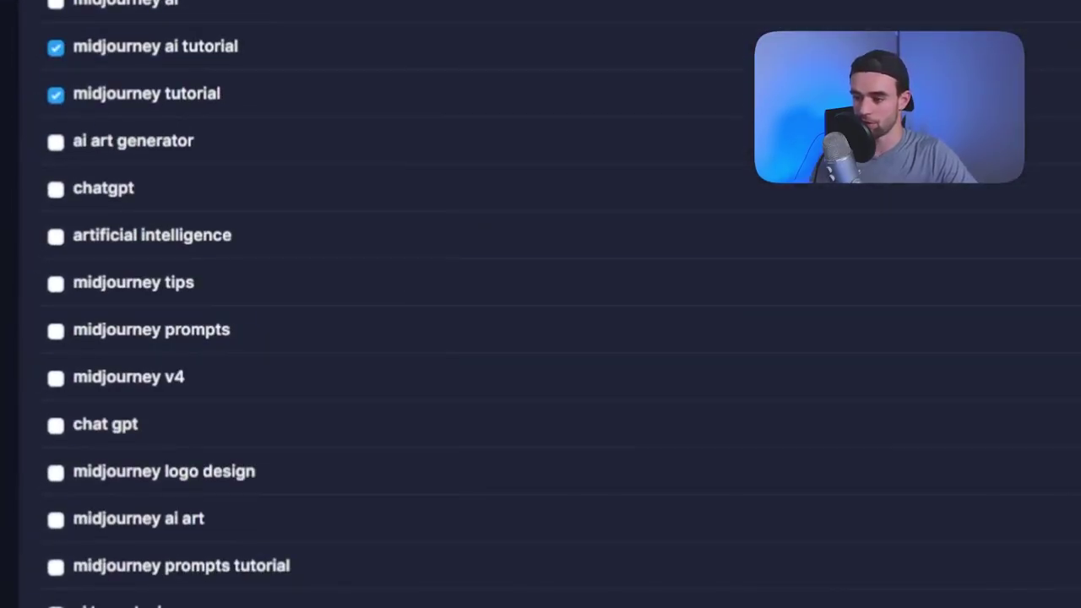
pyautogui.click(55, 4)
pyautogui.click(56, 330)
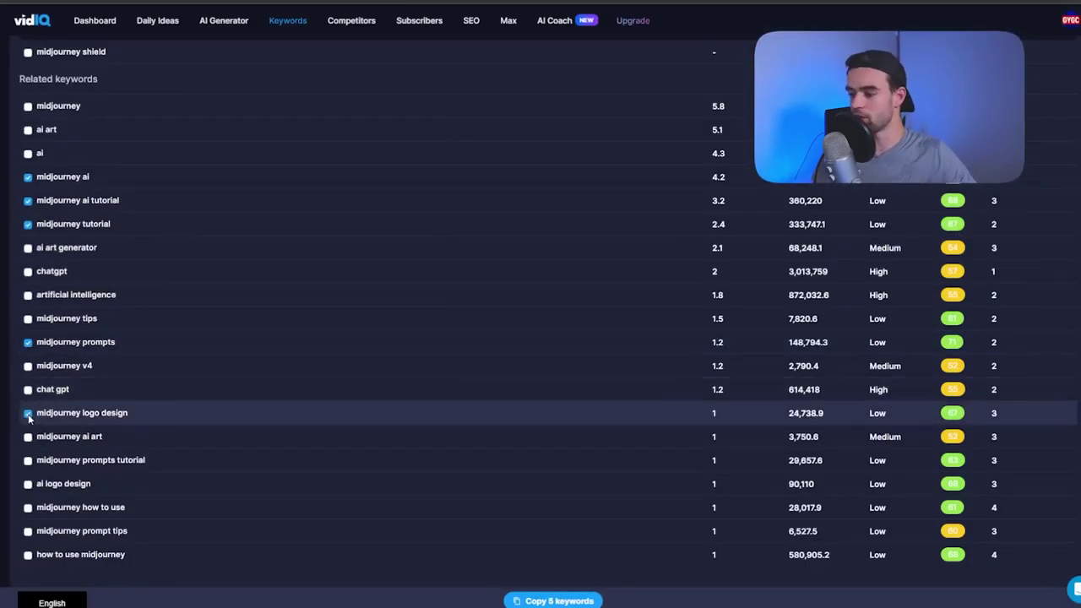
pyautogui.click(28, 461)
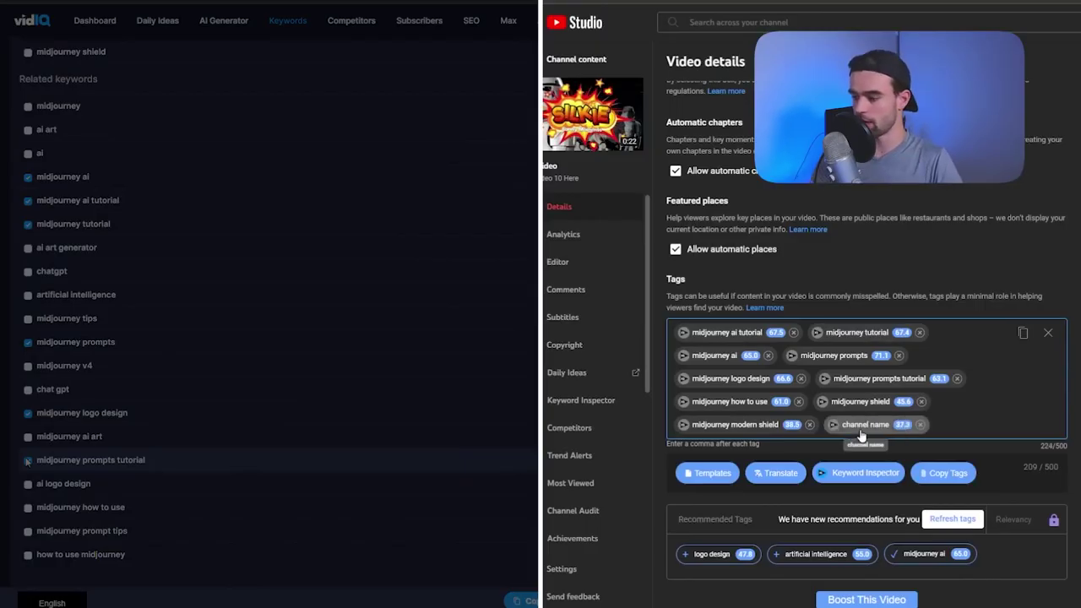
pyautogui.scroll(-2, 861, 435)
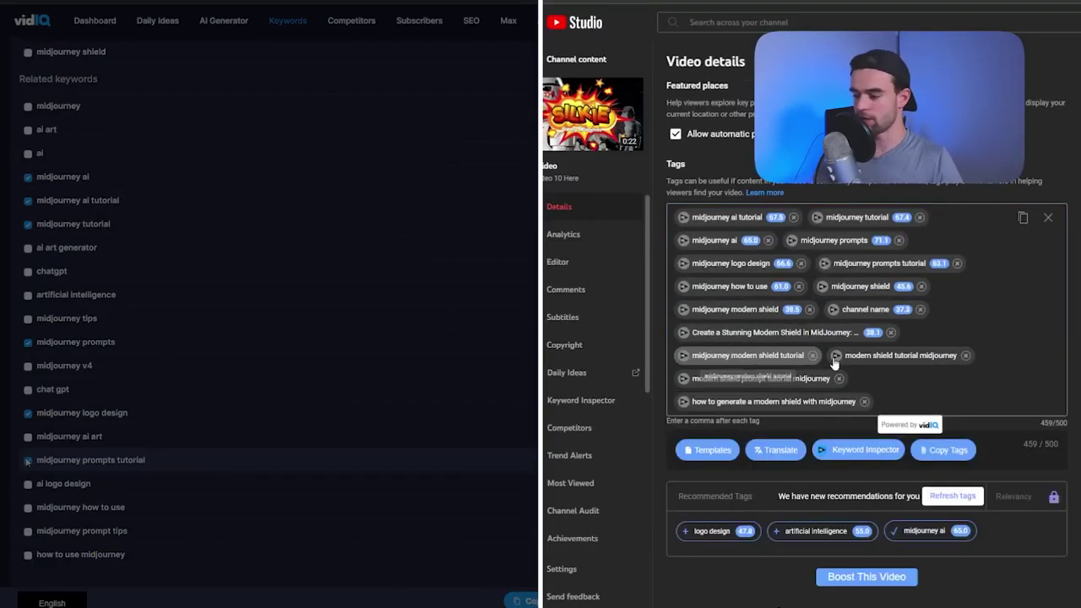
pyautogui.moveTo(785, 382); pyautogui.dragTo(785, 384)
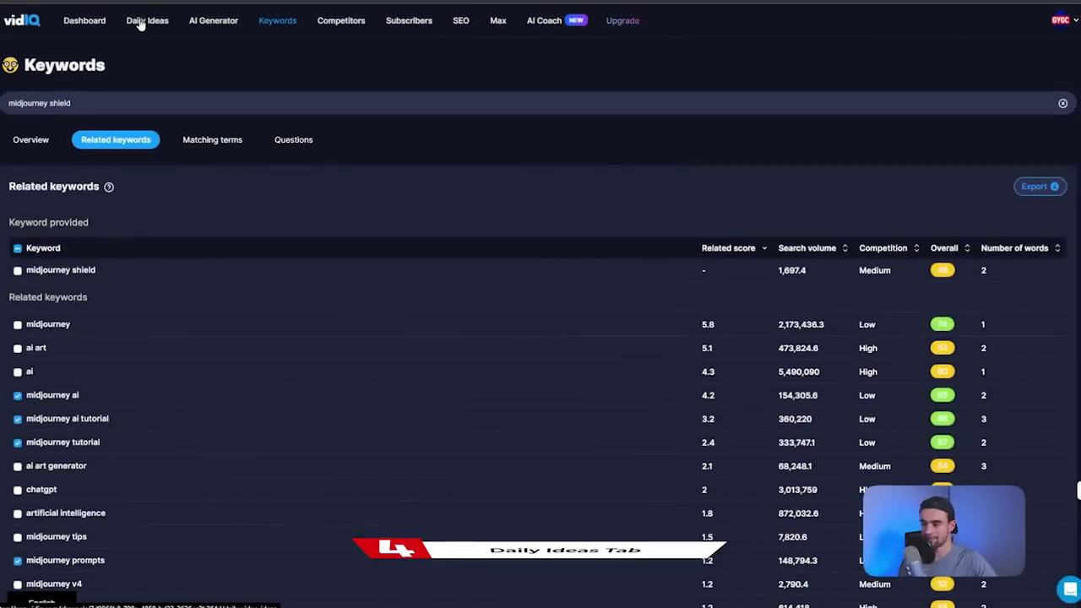
# Step: Go to Daily Ideas and expand 'Two Strategies That Helped Me Grow from 0 to 1000 Subscribers'
pyautogui.click(140, 22)
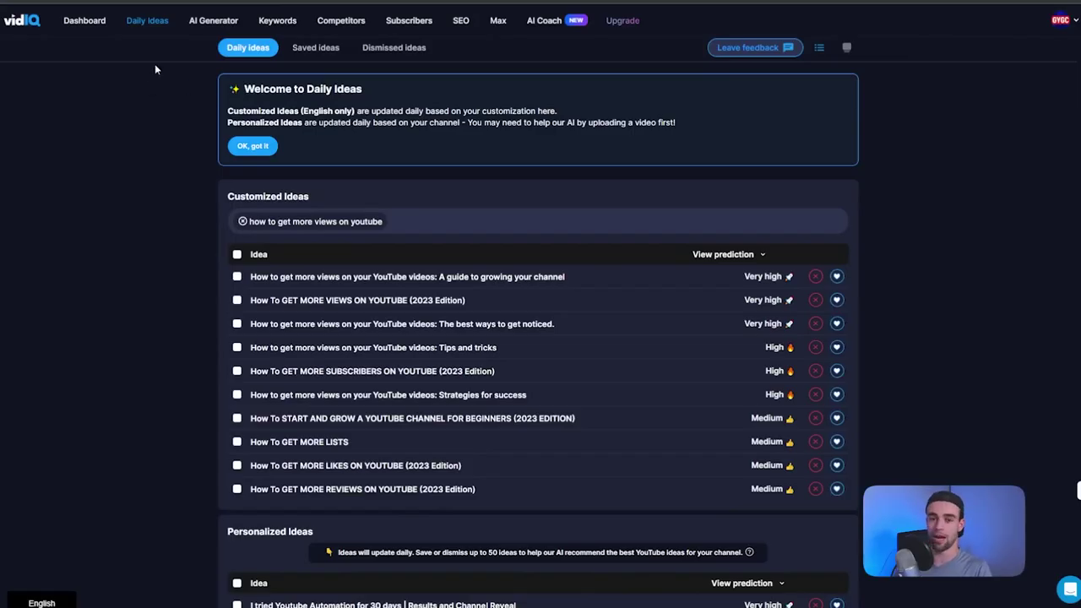
pyautogui.scroll(-1, 963, 192)
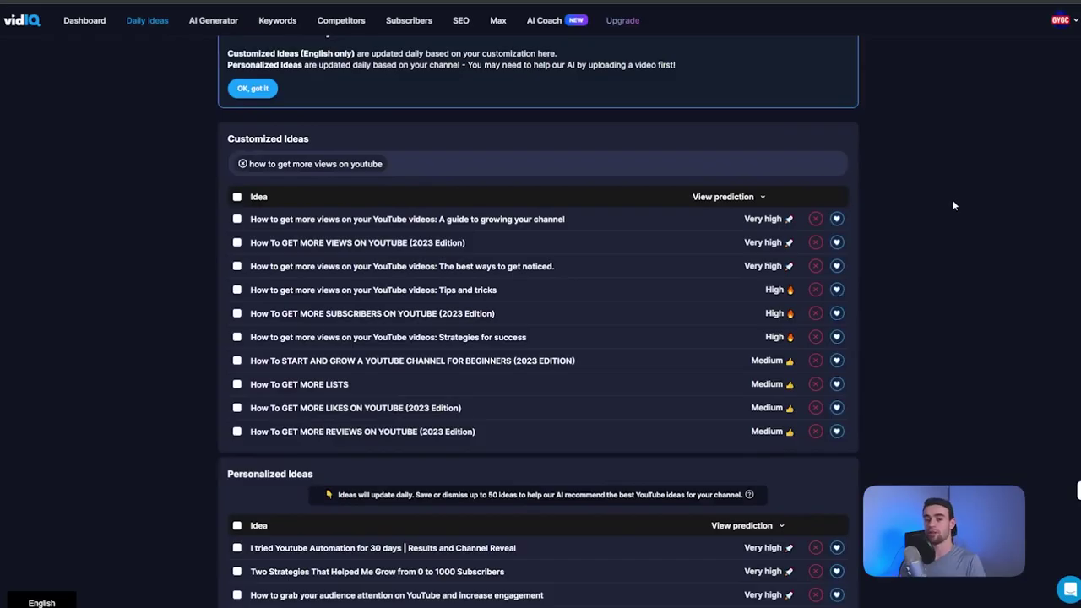
pyautogui.scroll(-5, 954, 211)
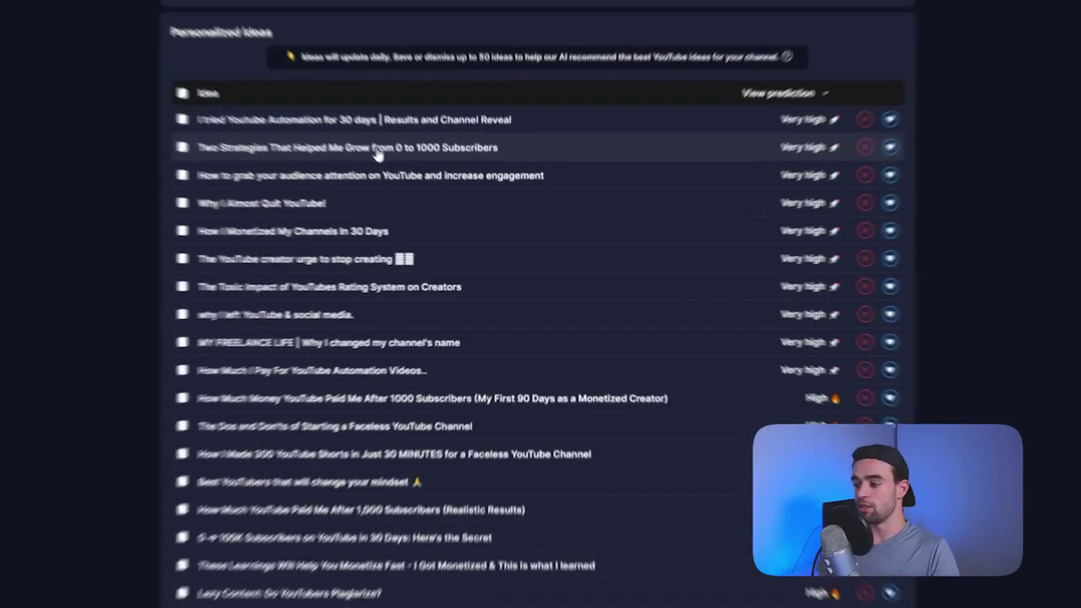
pyautogui.click(398, 175)
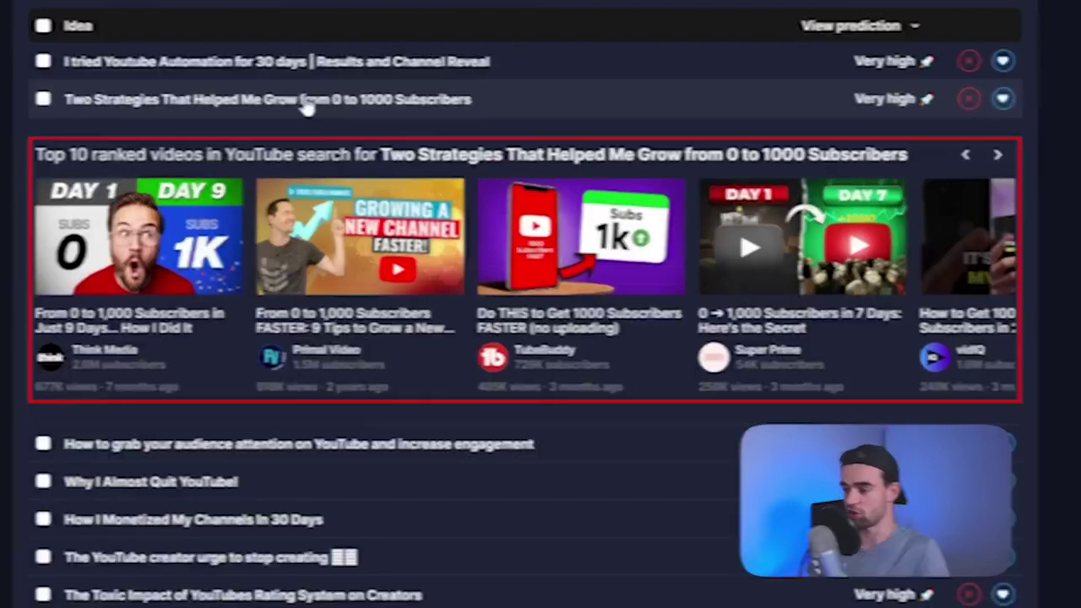
# Step: Collapse the top-ranked videos panel and heart the 'Two Strategies…' idea to save it
pyautogui.click(319, 102)
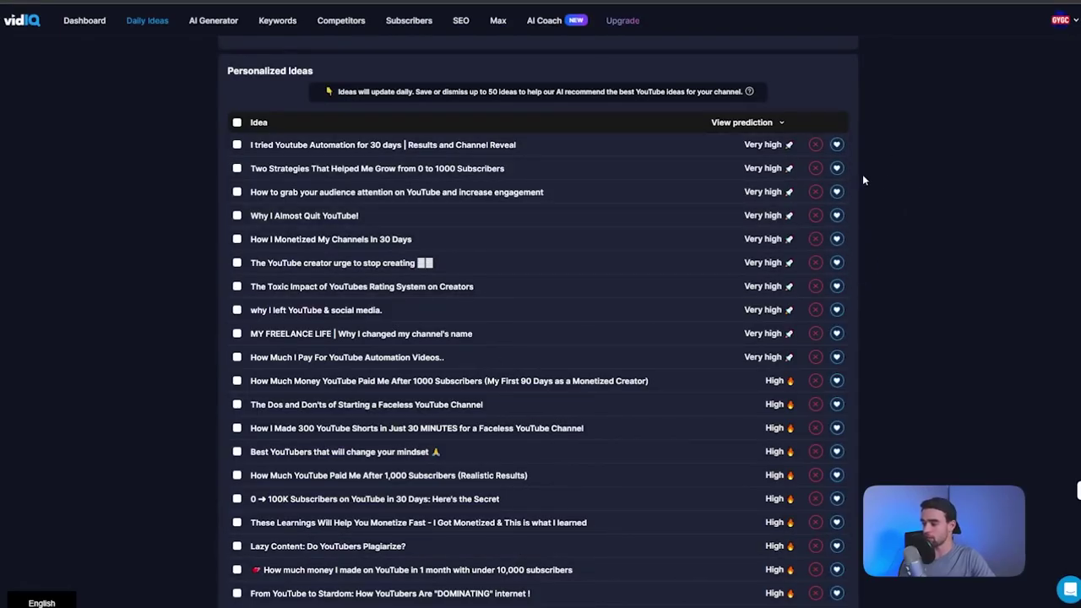
pyautogui.click(835, 168)
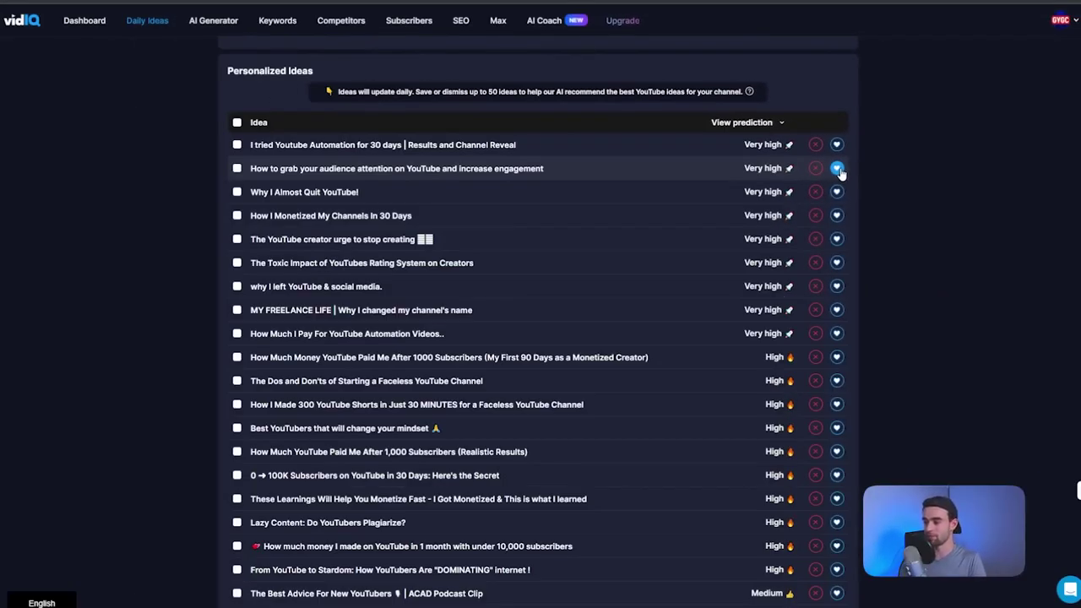
pyautogui.scroll(6, 840, 171)
# Step: Look over the Saved ideas list, then scroll through the Daily ideas' Customized Ideas
pyautogui.click(318, 110)
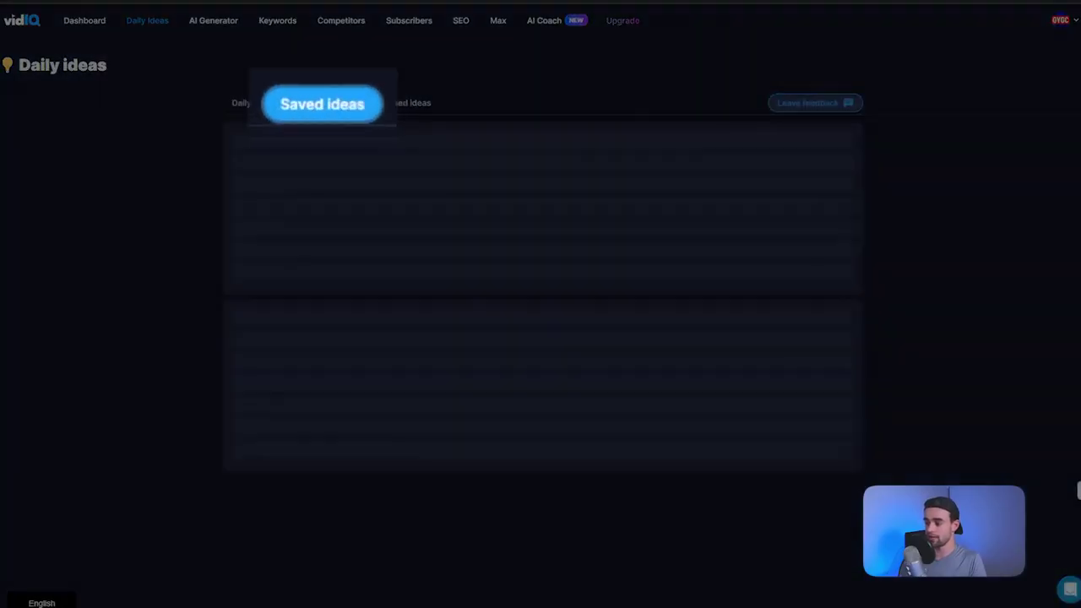
pyautogui.scroll(-2, 681, 250)
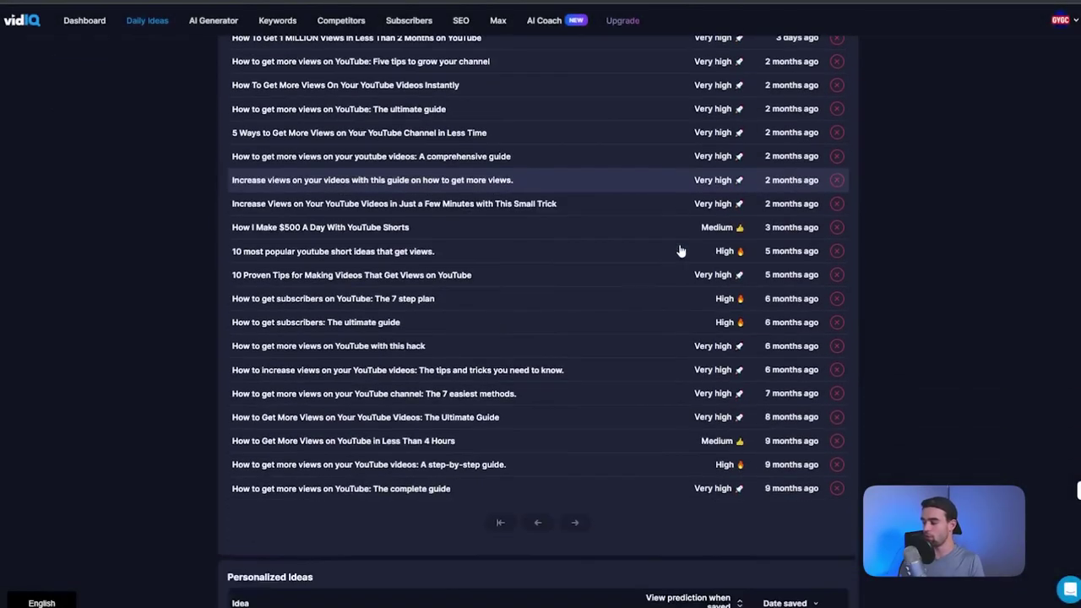
pyautogui.scroll(-8, 680, 251)
pyautogui.scroll(6, 687, 241)
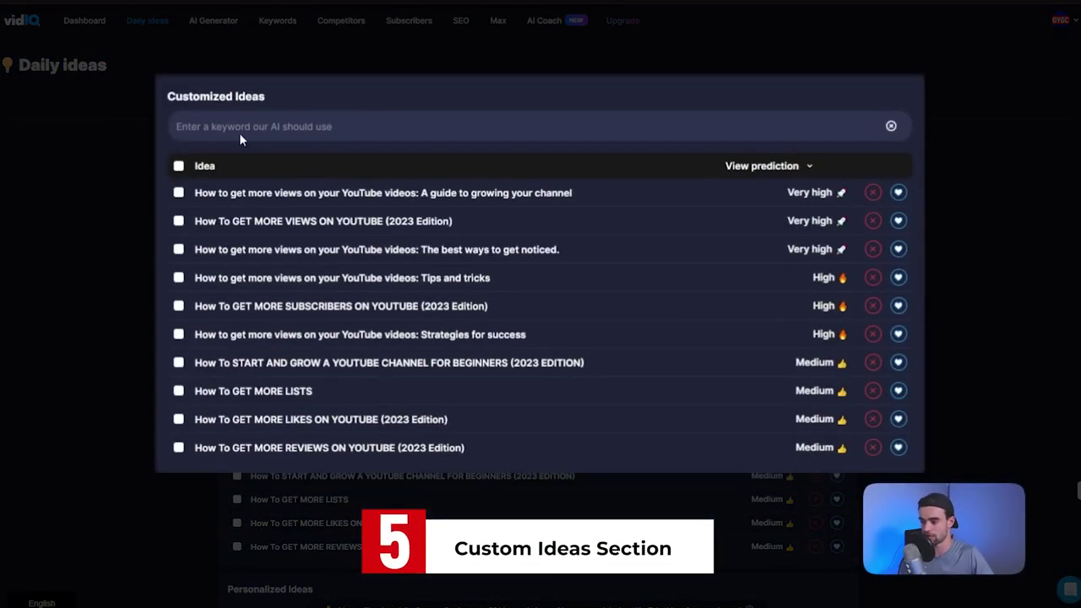
# Step: Generate customized ideas for 'midjourney tutorial' and tick the first Midjourney idea
pyautogui.click(291, 279)
pyautogui.write('midjourney tutorial')
pyautogui.press('Return')
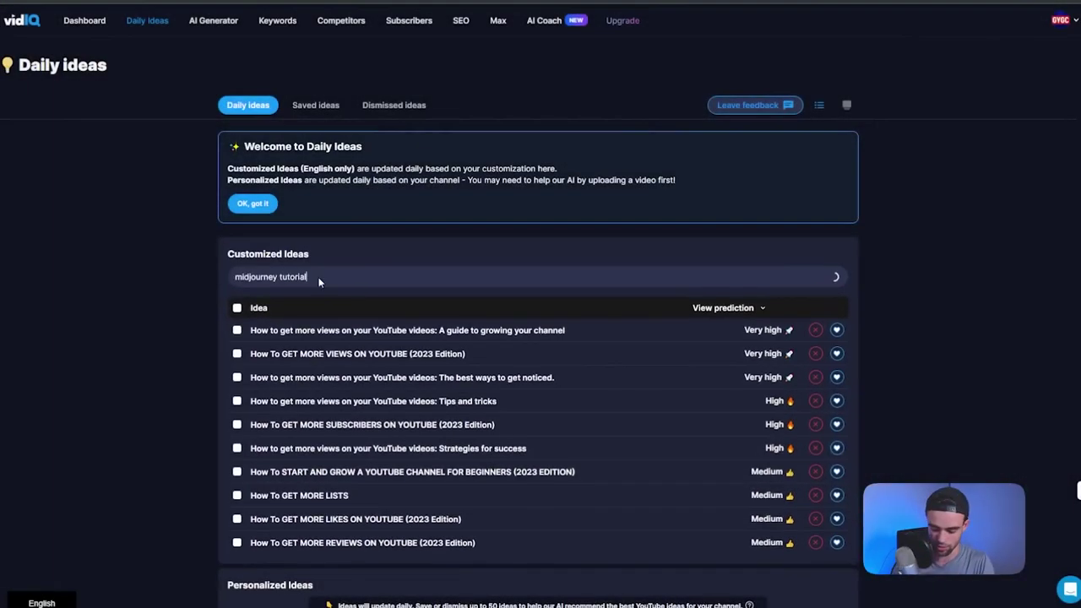
pyautogui.scroll(-2, 524, 231)
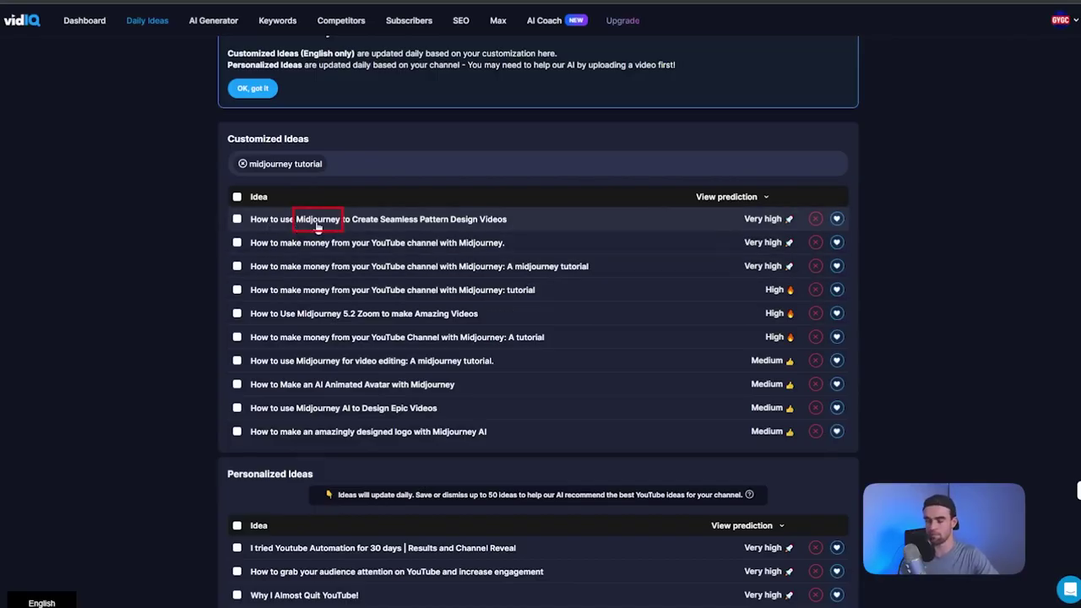
pyautogui.click(237, 219)
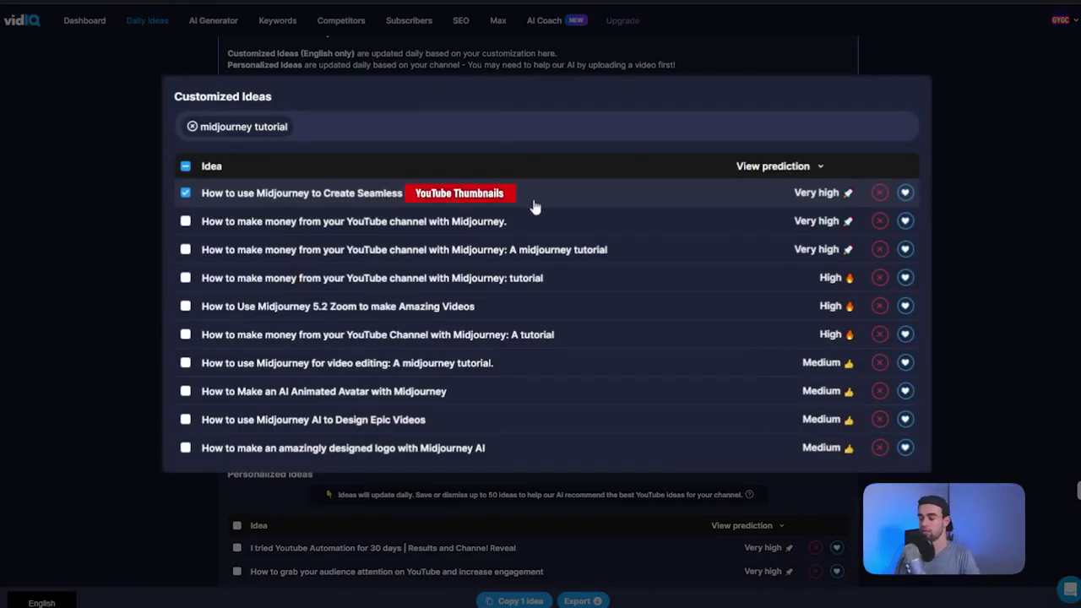
pyautogui.scroll(-4, 818, 212)
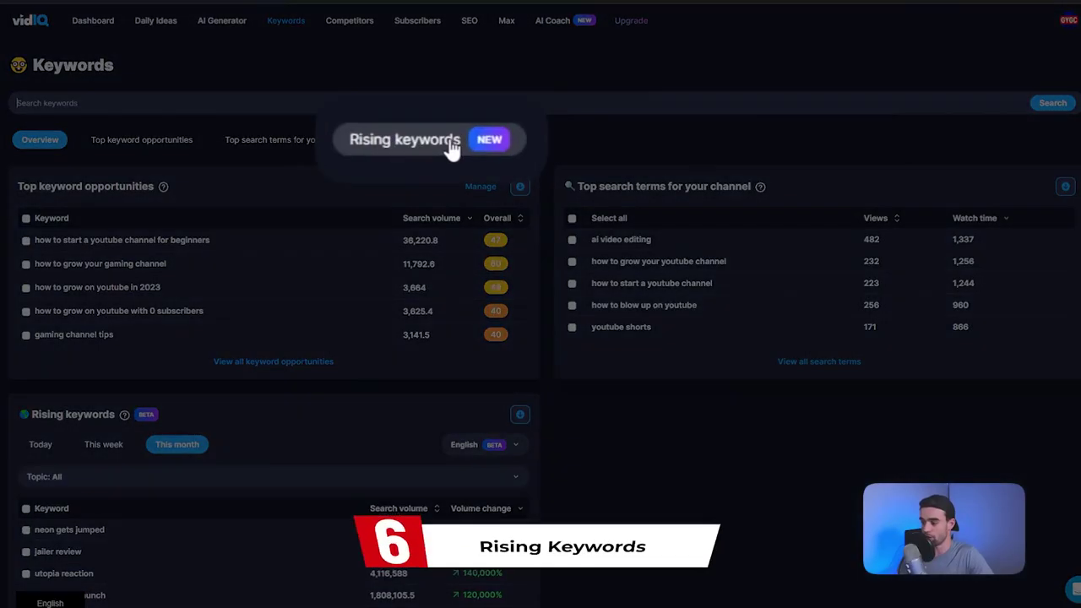
# Step: Show the full Rising keywords table of this month's global YouTube keywords
pyautogui.click(449, 141)
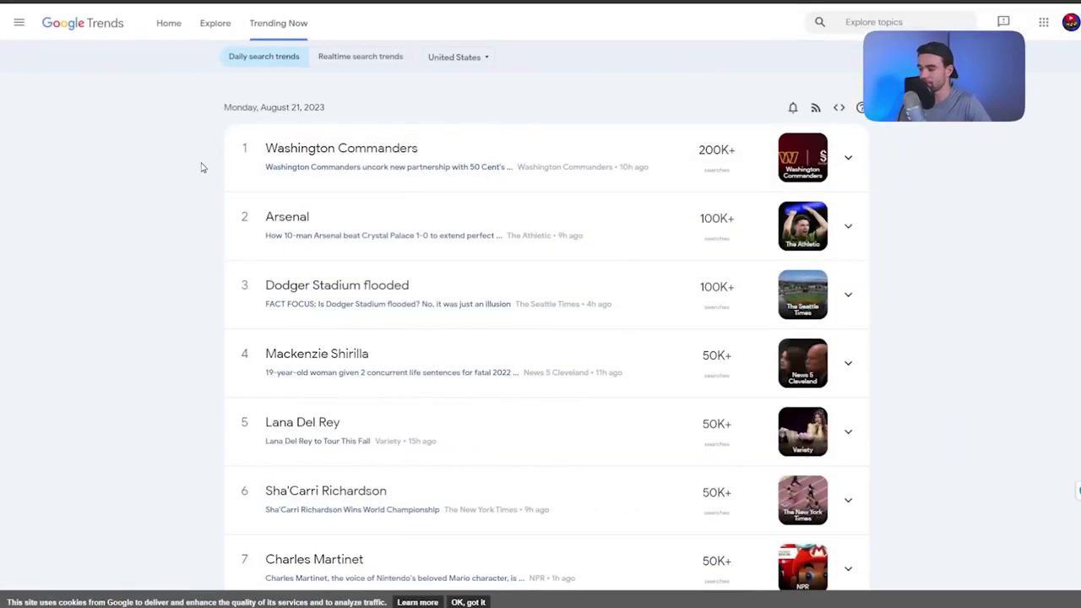
# Step: Scroll through the United States Daily search trends list in Google Trends
pyautogui.scroll(-6, 200, 167)
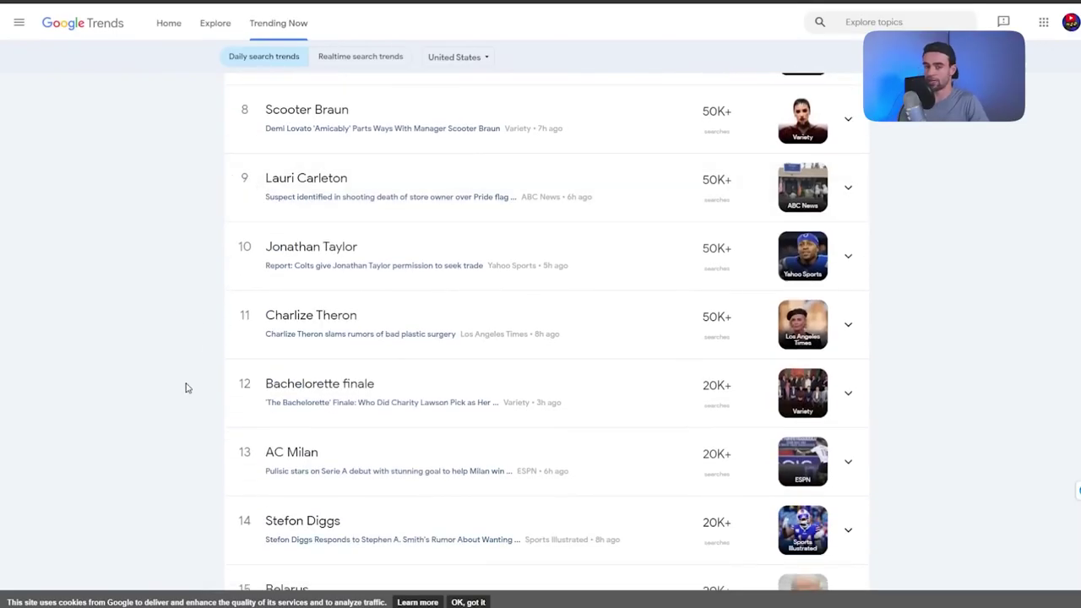
pyautogui.scroll(6, 191, 325)
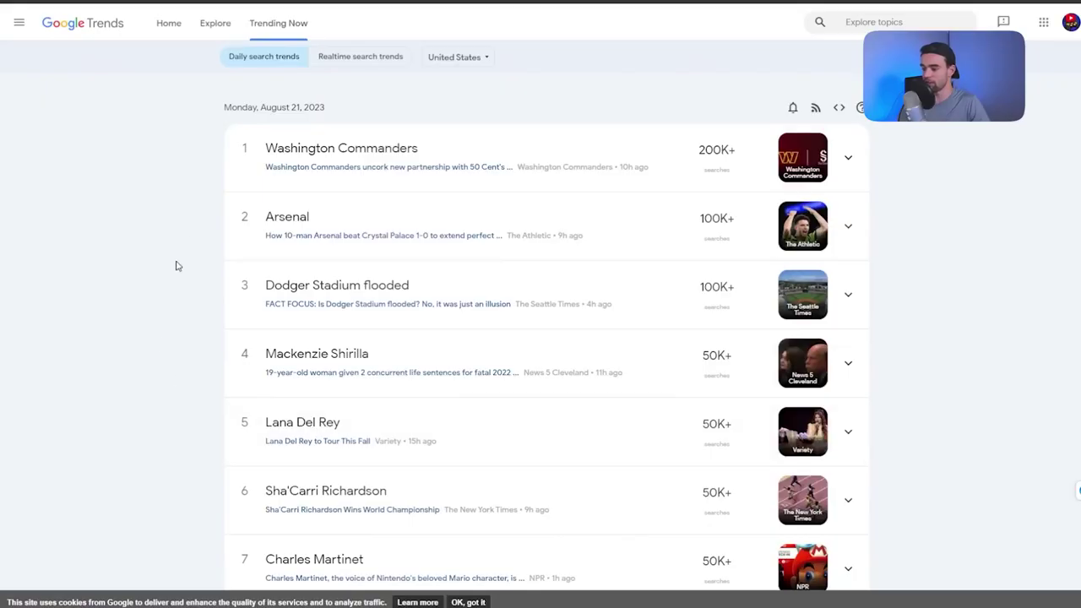
pyautogui.scroll(-3, 183, 237)
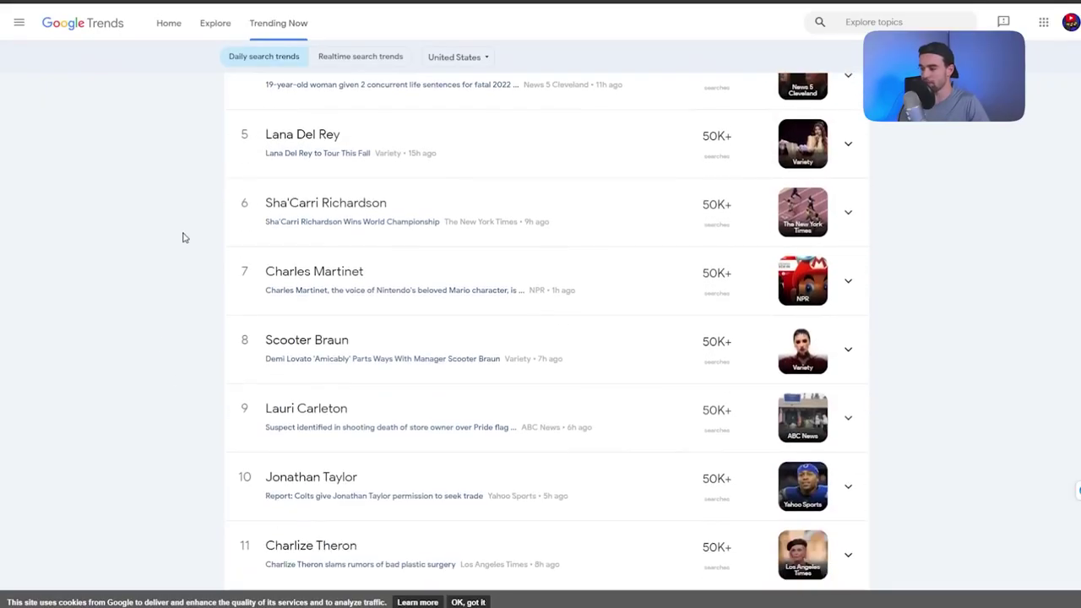
pyautogui.scroll(4, 563, 116)
pyautogui.scroll(-7, 564, 126)
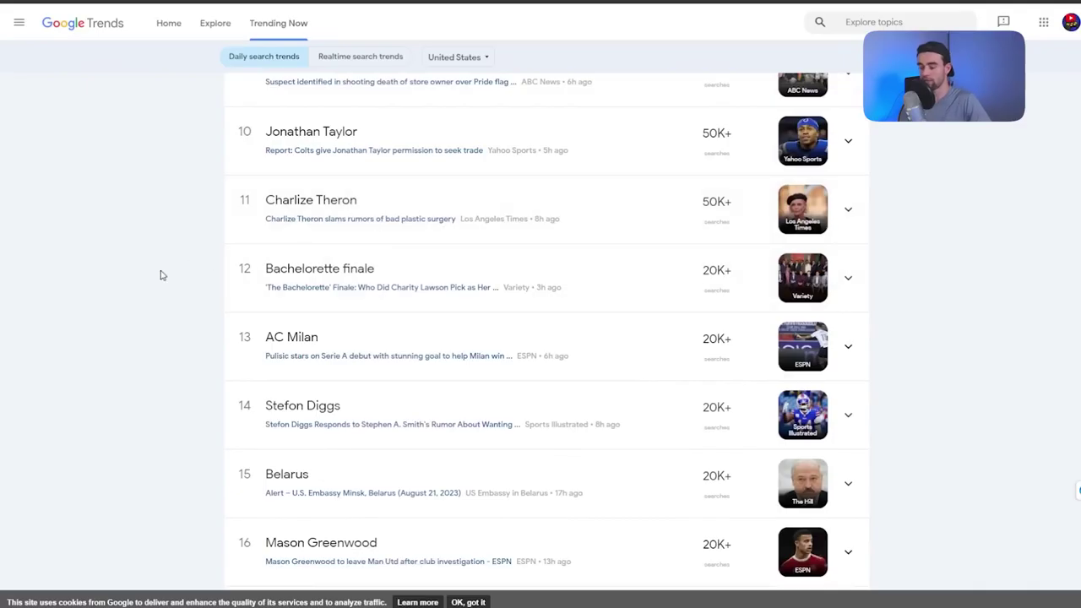
pyautogui.scroll(-2, 162, 276)
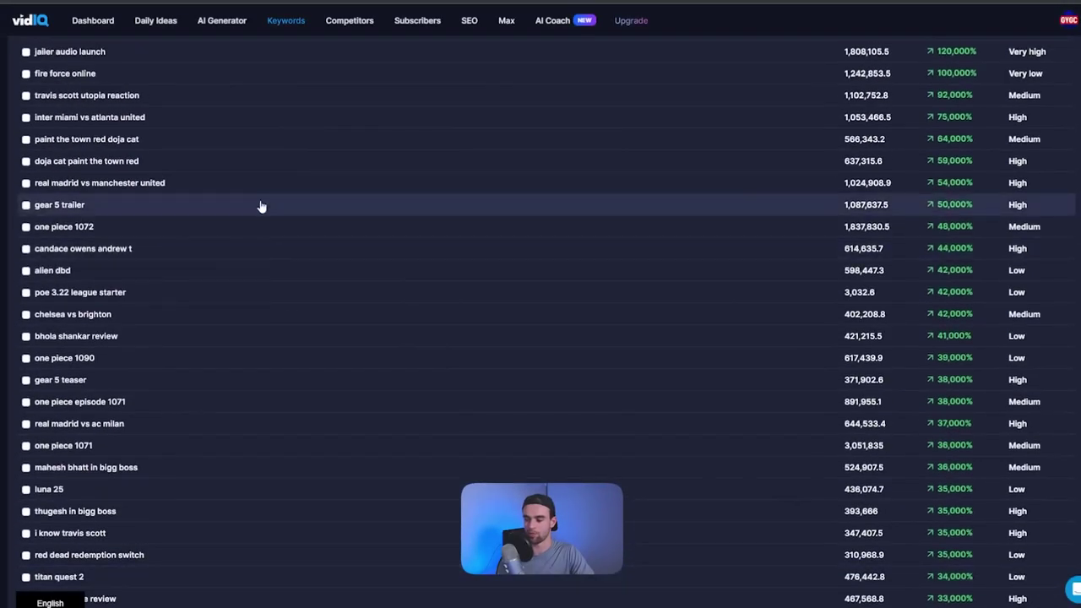
pyautogui.scroll(3, 253, 198)
pyautogui.scroll(-3, 245, 381)
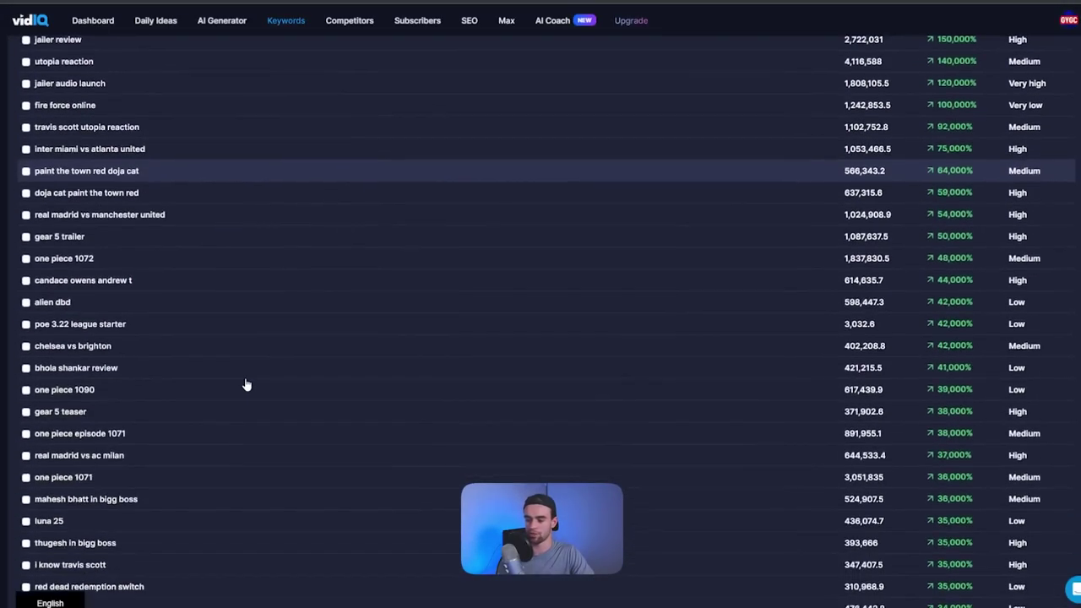
pyautogui.scroll(-1, 245, 385)
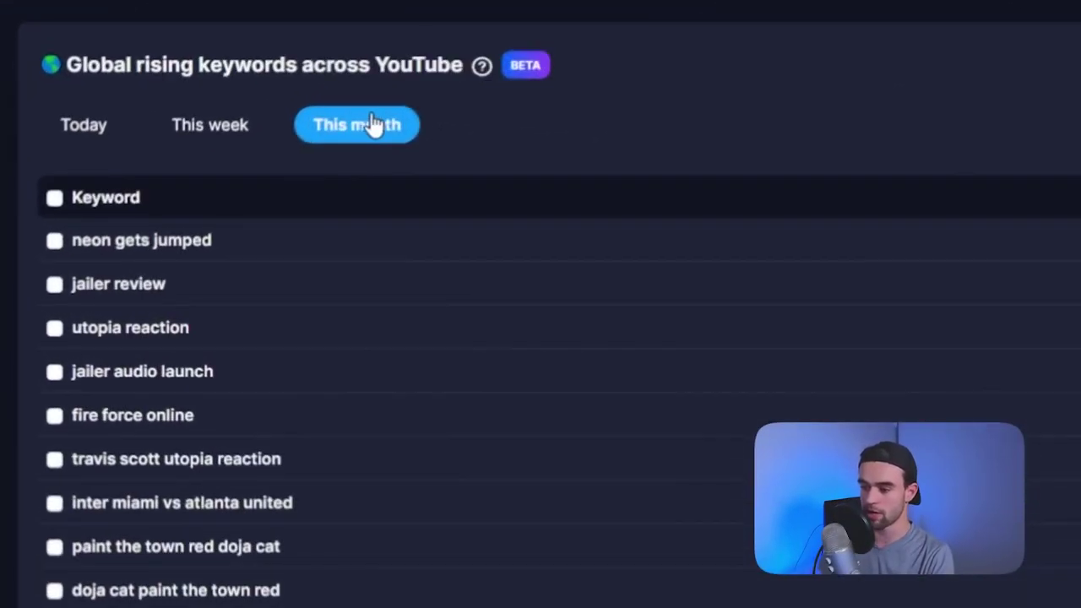
pyautogui.click(216, 131)
pyautogui.click(72, 126)
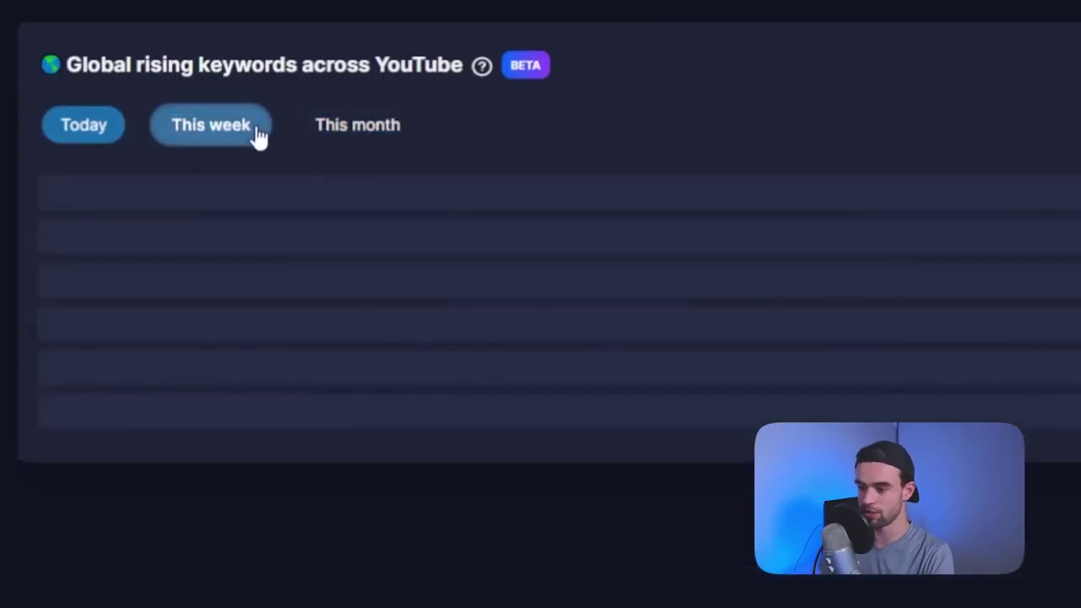
pyautogui.click(253, 134)
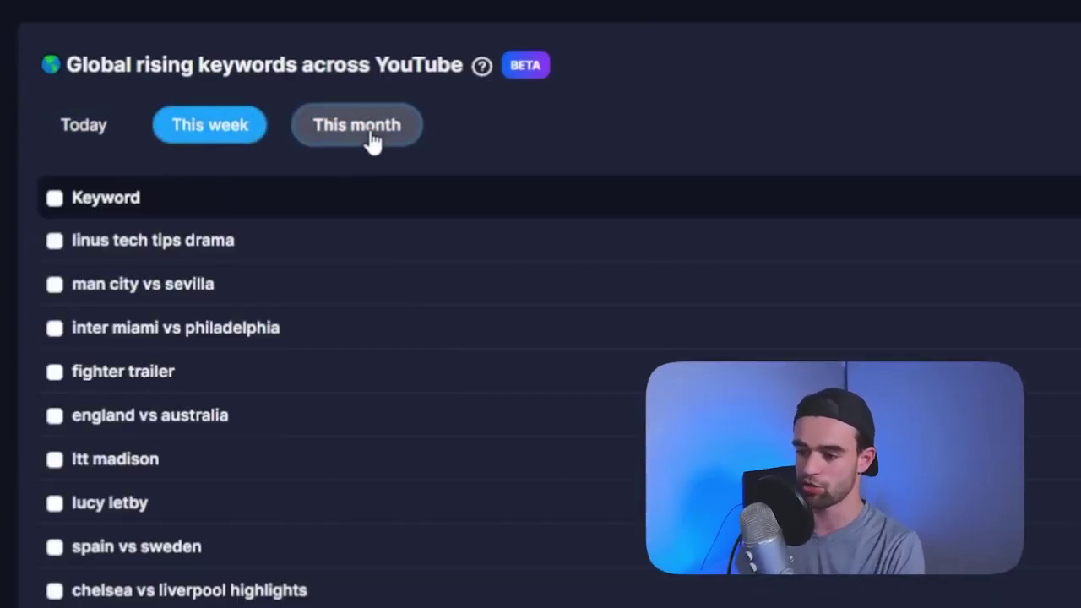
pyautogui.click(371, 142)
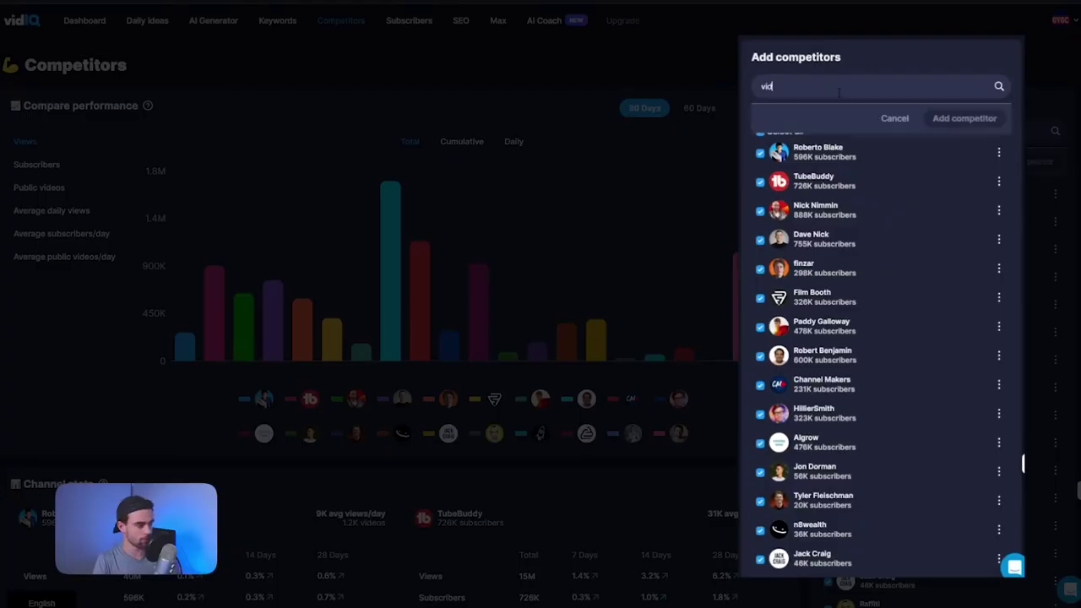
# Step: Search for vidIQ, add its channel as a competitor, and tick it in the comparison list
pyautogui.write('iq')
pyautogui.click(821, 158)
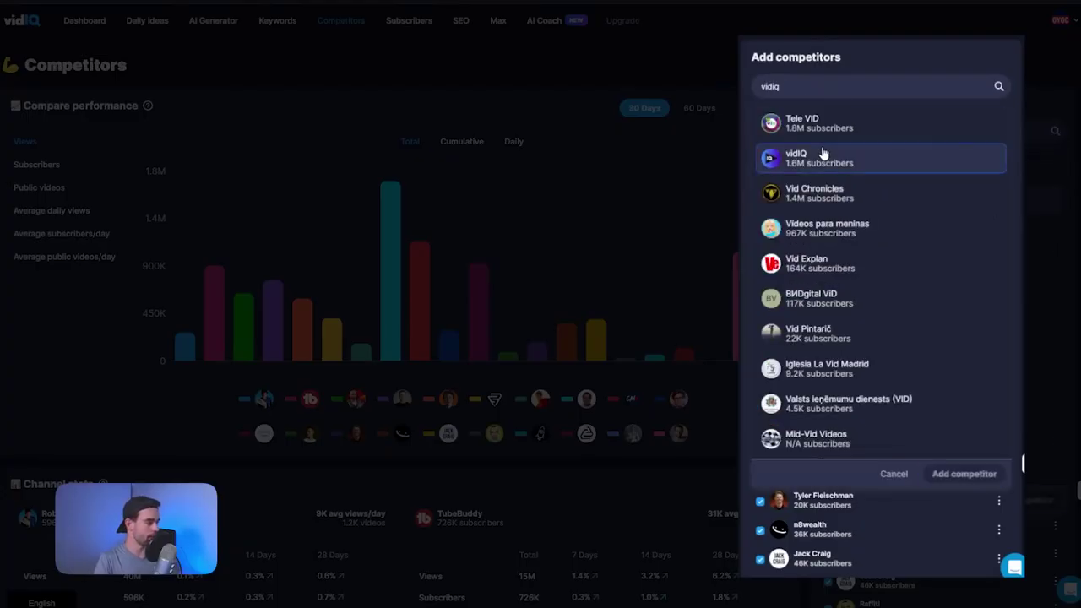
pyautogui.click(964, 473)
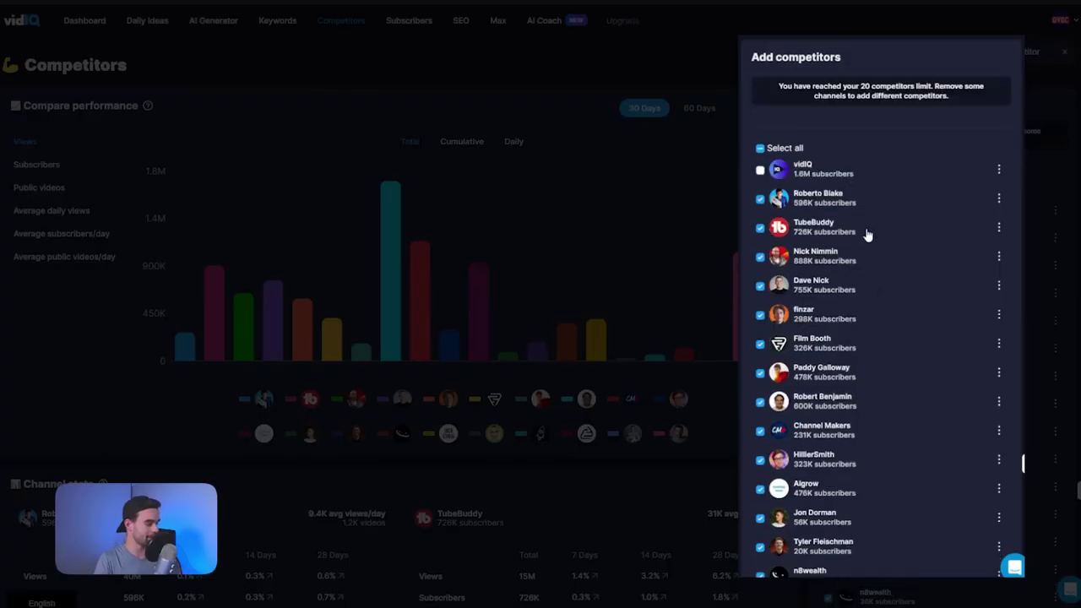
pyautogui.click(760, 170)
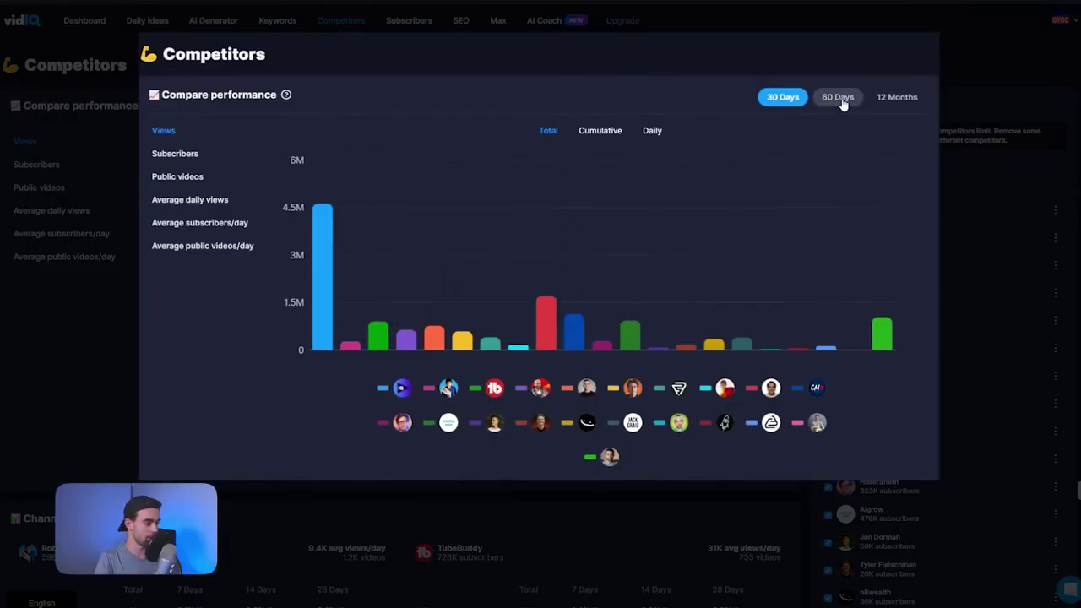
# Step: Switch the Compare performance metric from Subscribers to Public videos
pyautogui.click(184, 153)
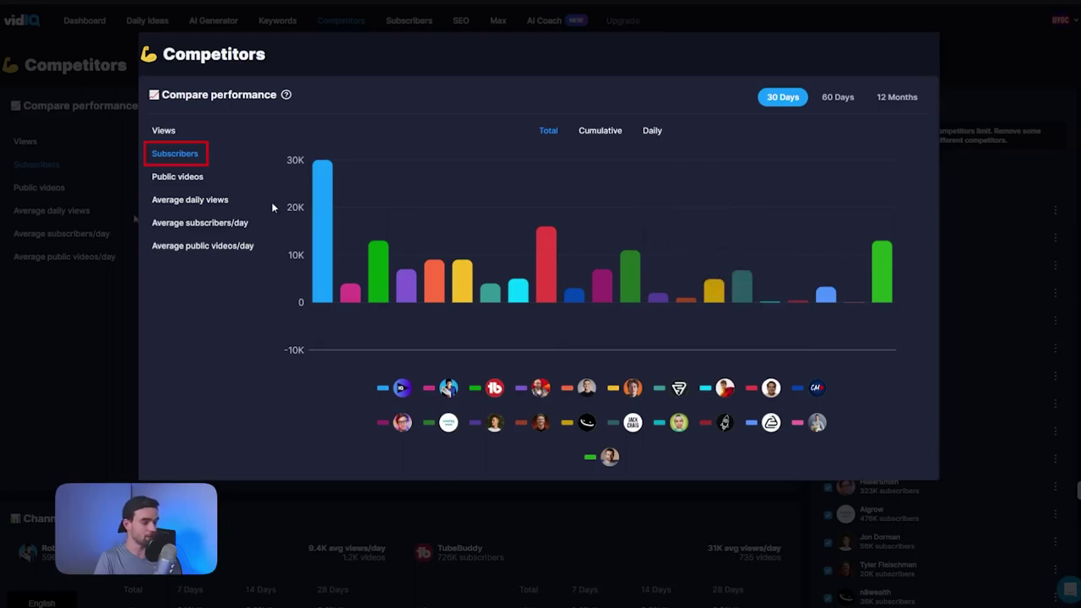
pyautogui.click(179, 179)
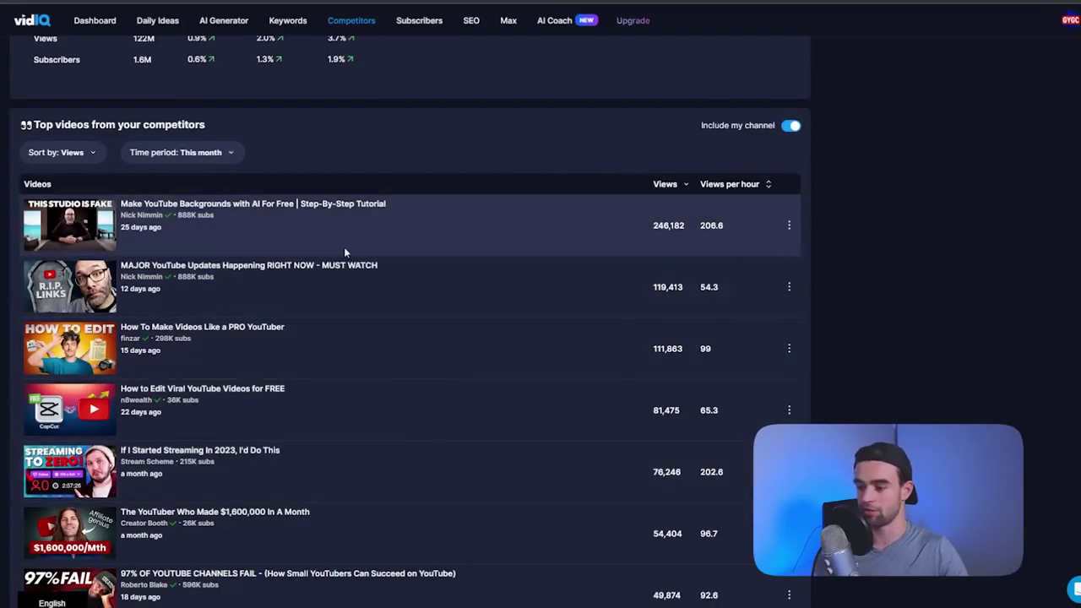
# Step: Sort competitors' top videos by Views per hour with the time period set to This week
pyautogui.scroll(-3, 343, 247)
pyautogui.scroll(3, 344, 247)
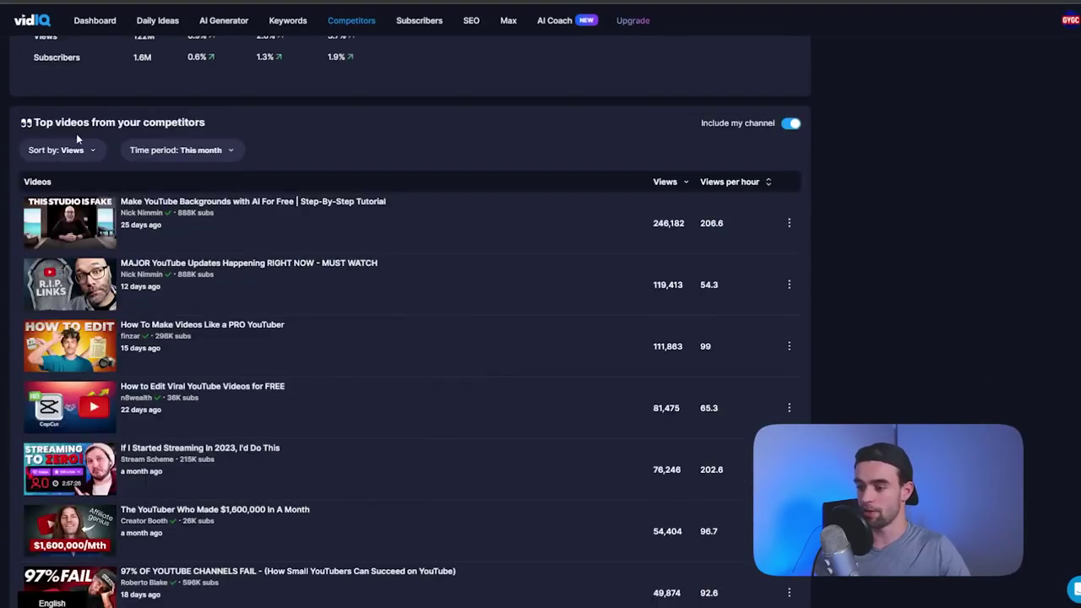
pyautogui.click(72, 149)
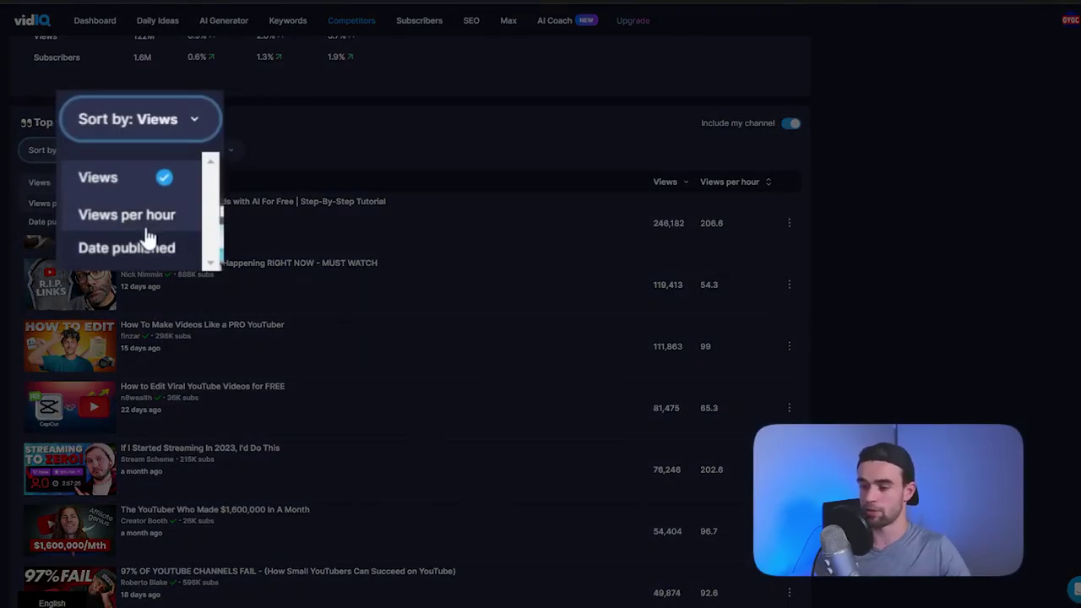
pyautogui.click(63, 207)
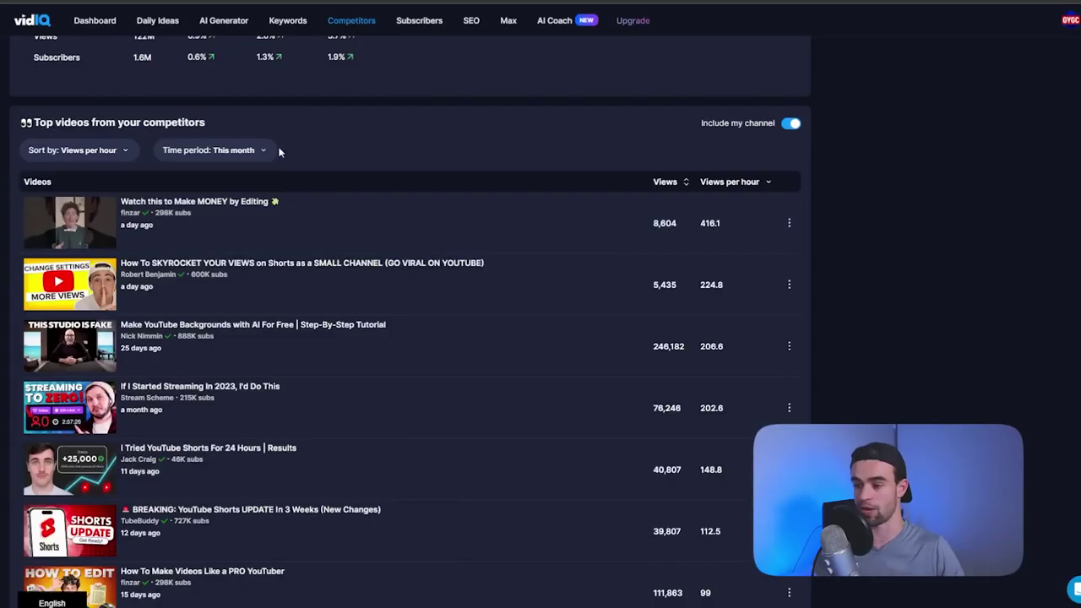
pyautogui.click(245, 150)
pyautogui.click(194, 188)
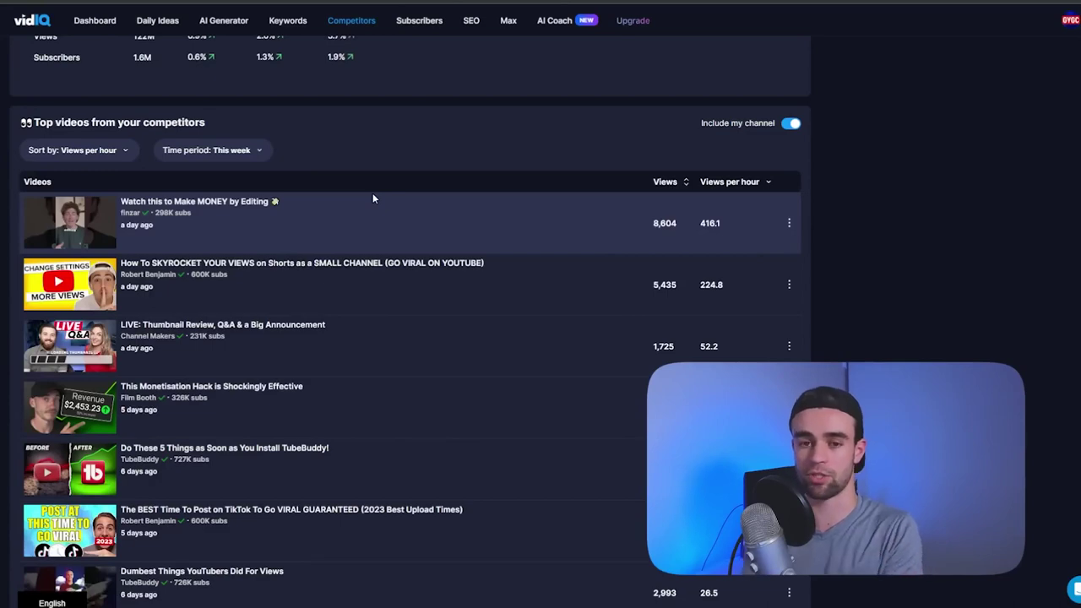
pyautogui.scroll(1, 372, 198)
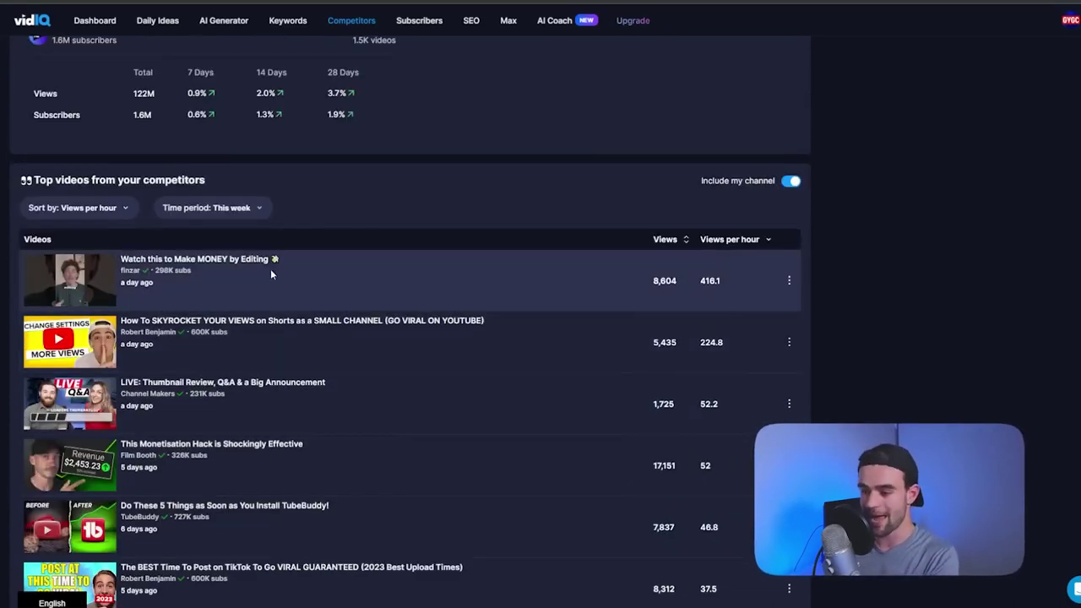
pyautogui.scroll(-4, 279, 271)
pyautogui.scroll(5, 309, 268)
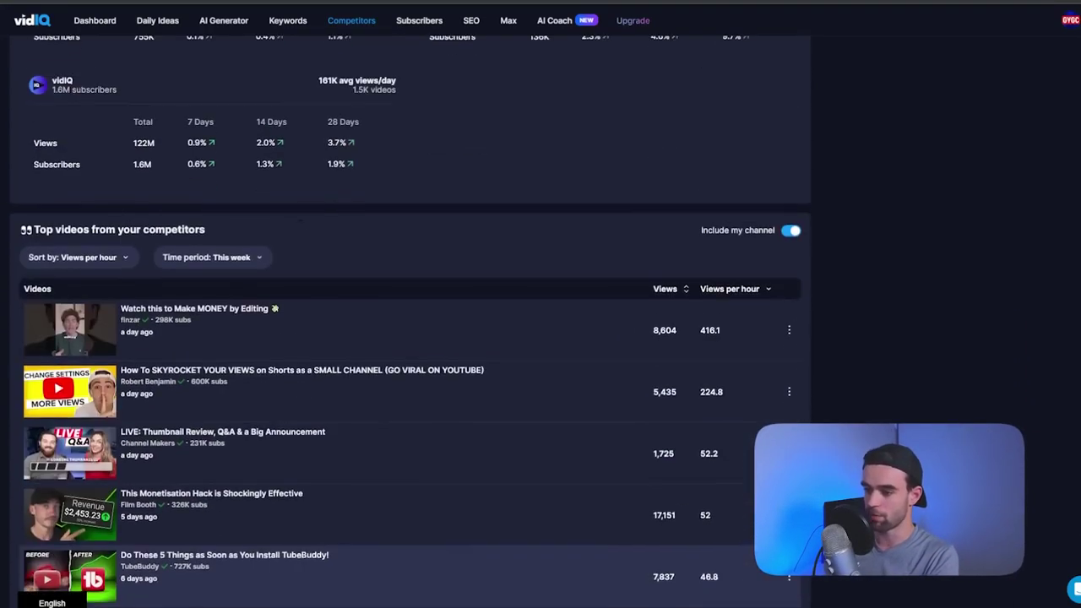